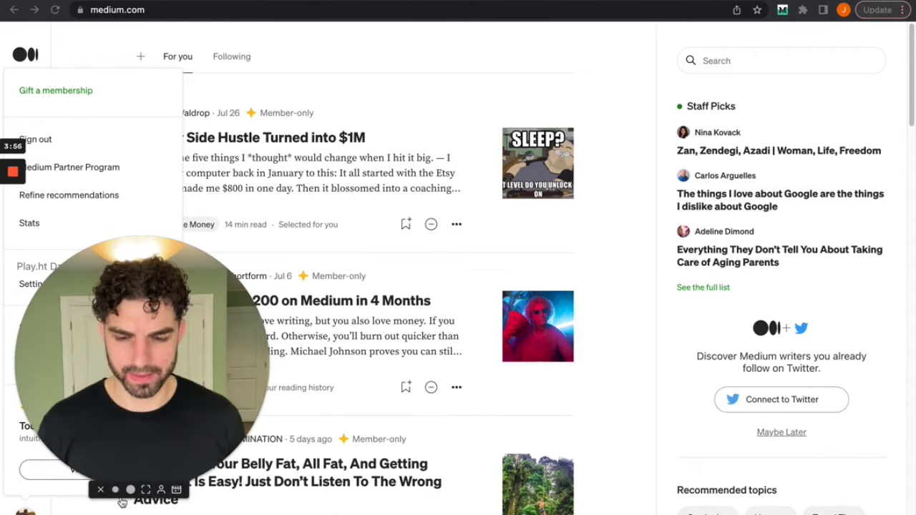
Open the account's own profile page, and from there go to the account's story statistics.
left_click(64, 477)
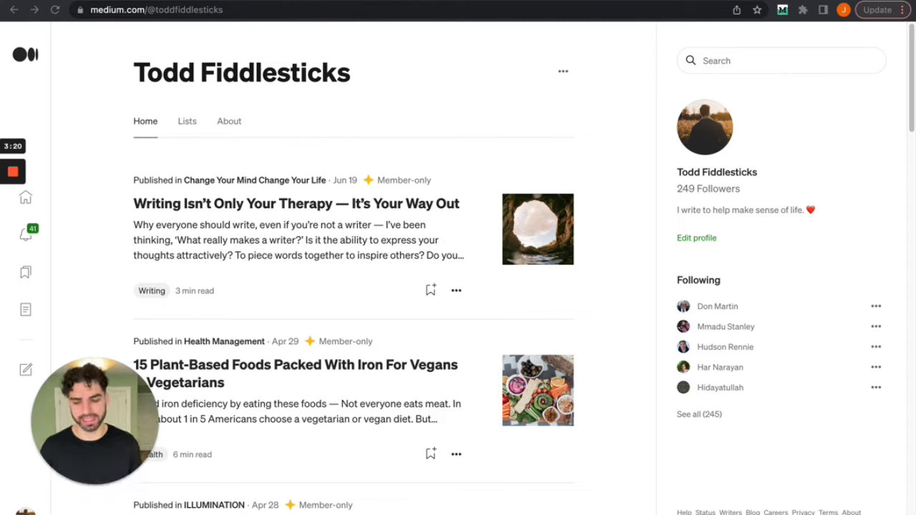
mouse_move(852, 513)
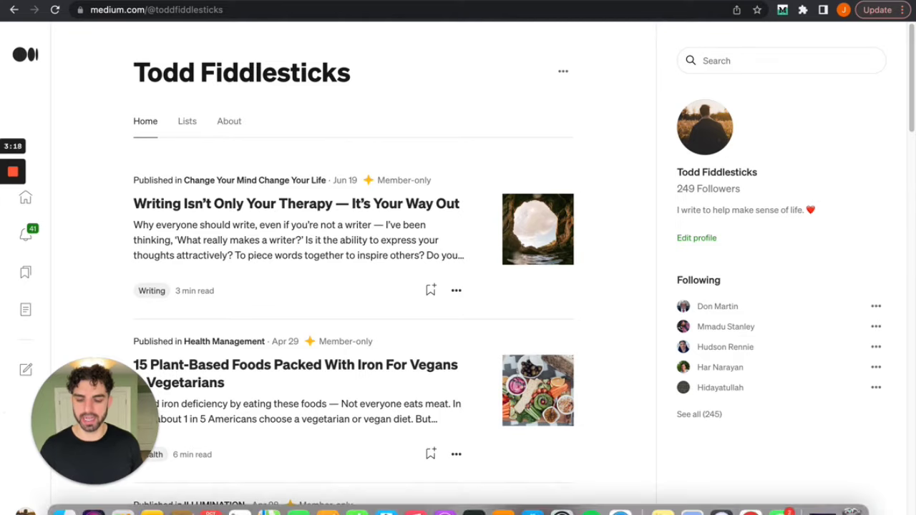
left_click(23, 508)
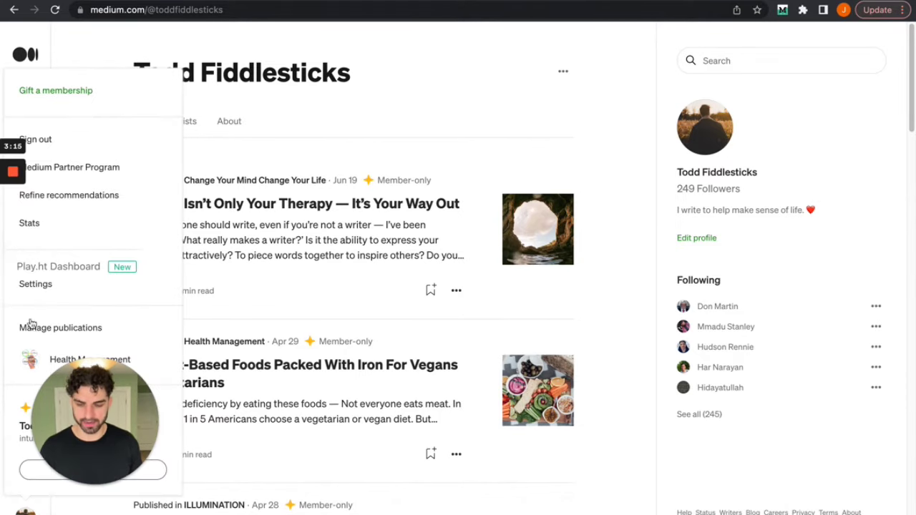
left_click(29, 224)
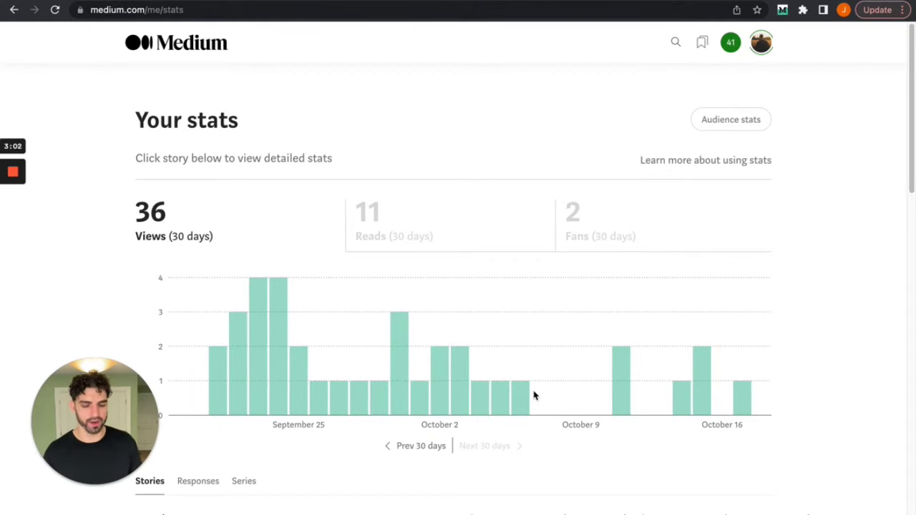
Examine the per-story statistics down to the totals row, and open the audience stats.
scroll(534, 394, "down", 5)
scroll(534, 396, "down", 6)
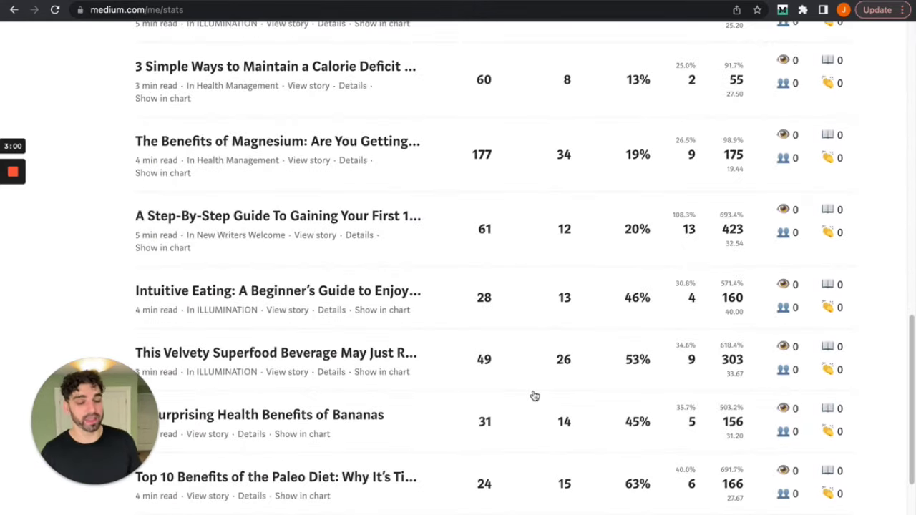
scroll(534, 396, "down", 3)
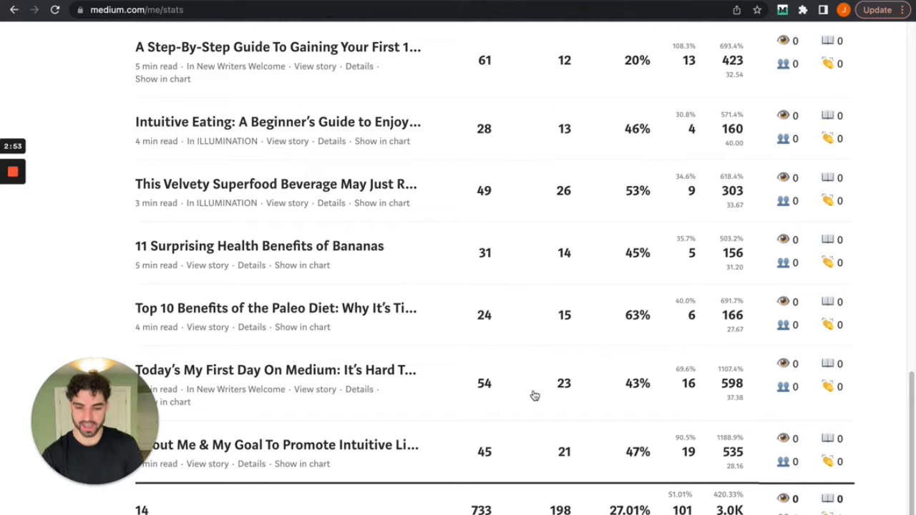
scroll(535, 396, "up", 15)
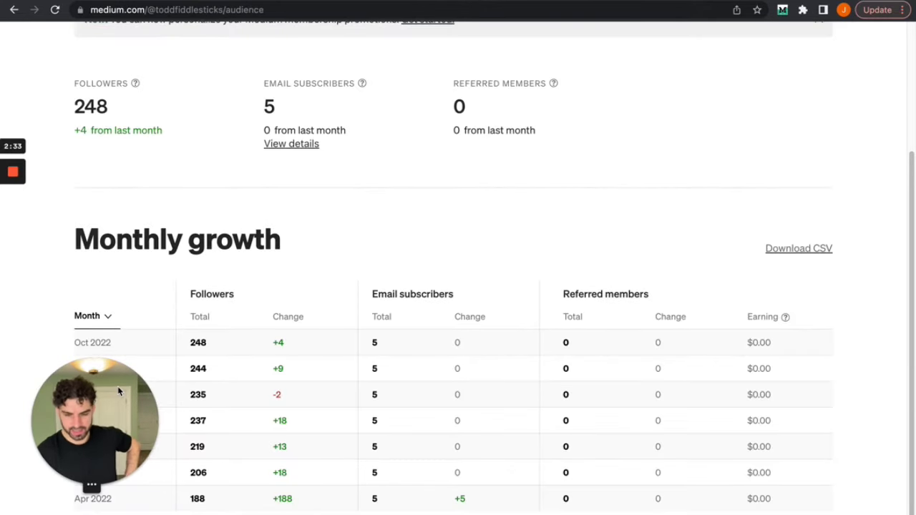
left_click_drag(118, 386, 127, 165)
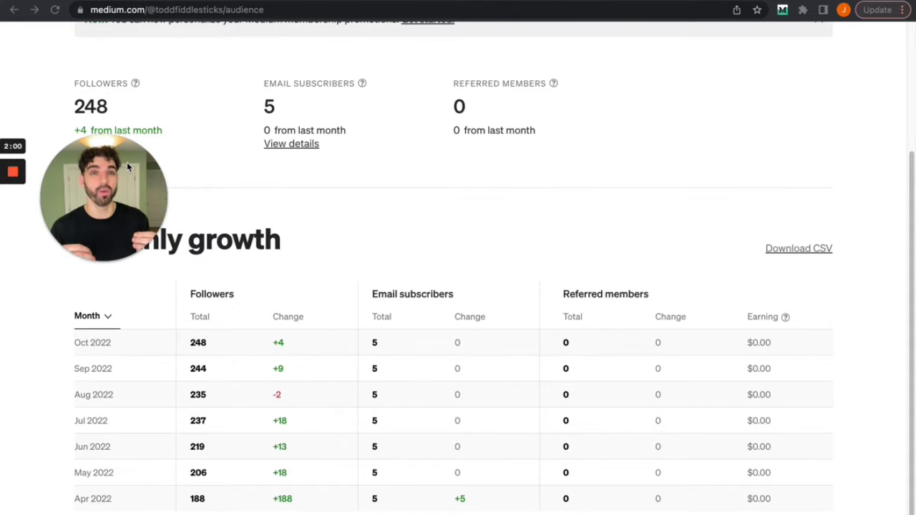
left_click_drag(98, 262, 81, 410)
left_click_drag(82, 457, 81, 512)
Open the account settings and look over the name, short bio and photo entries in the profile section.
scroll(339, 94, "up", 3)
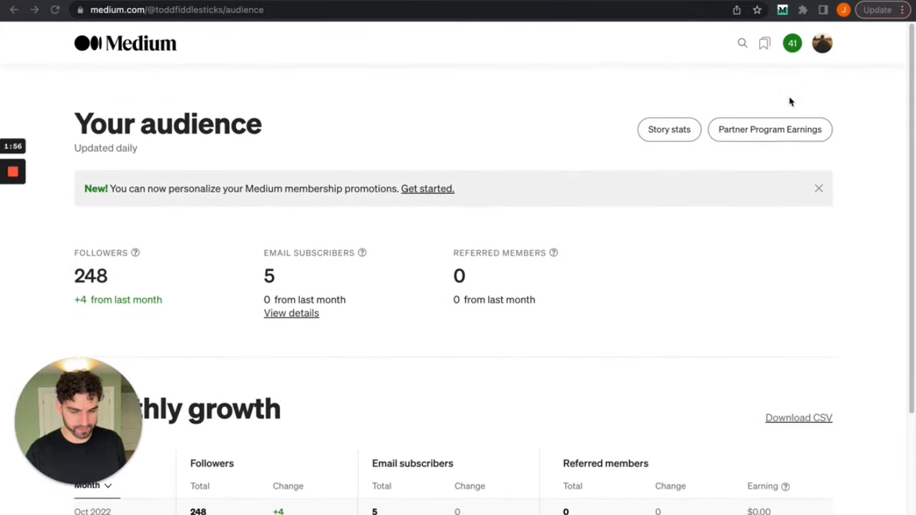
left_click(823, 46)
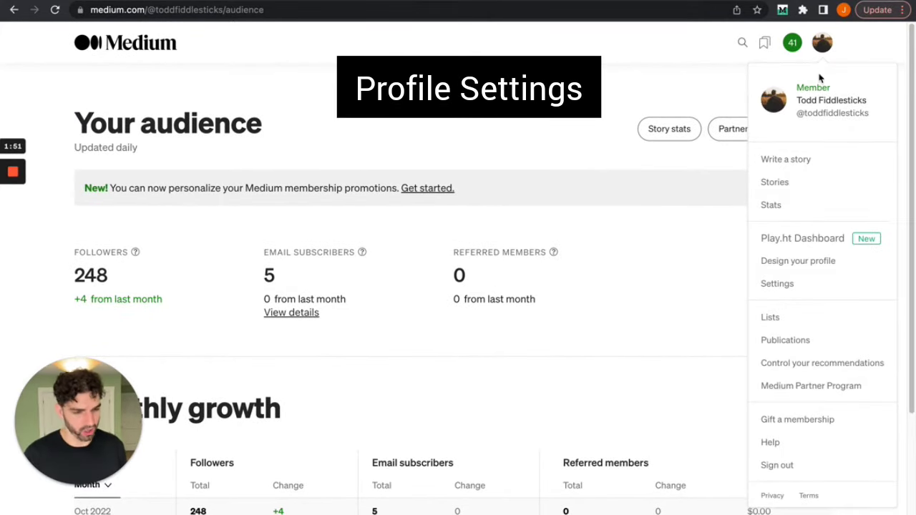
left_click(777, 284)
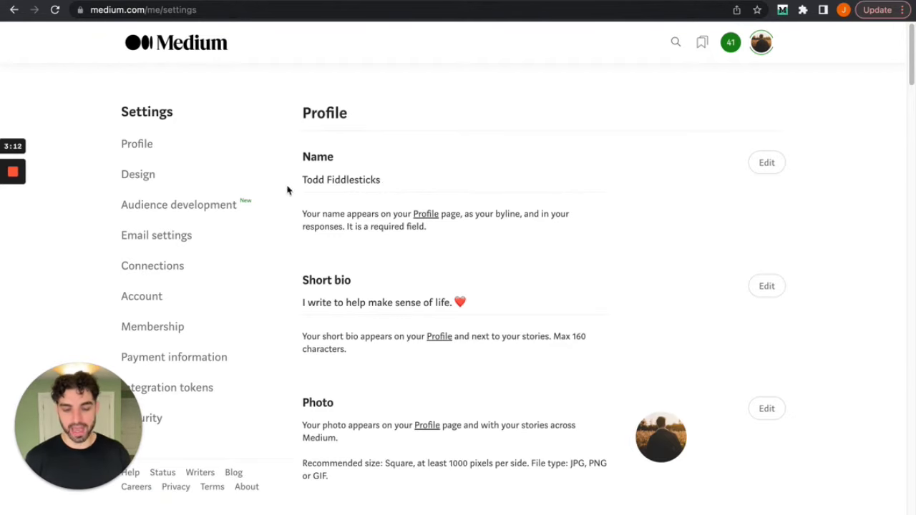
scroll(470, 286, "down", 1)
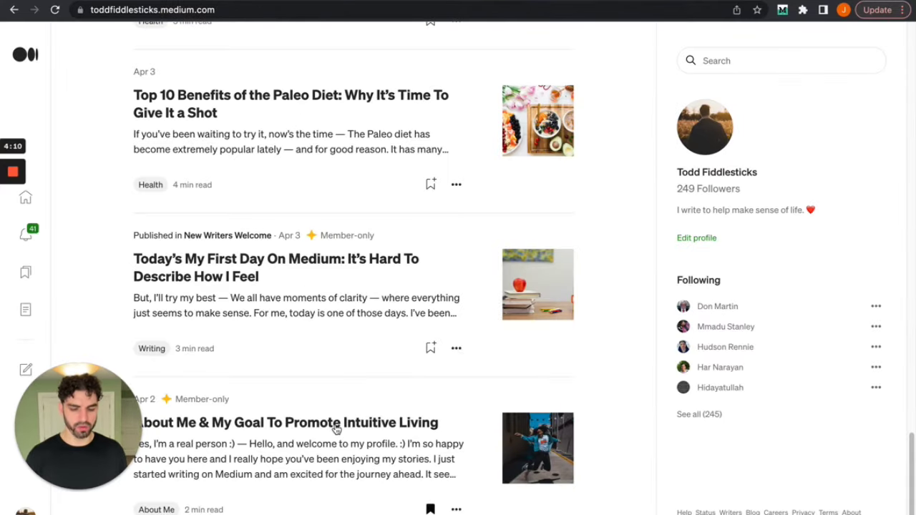
Open the story "About Me & My Goal To Promote Intuitive Living" and read it through to the referral link at its end.
left_click(336, 430)
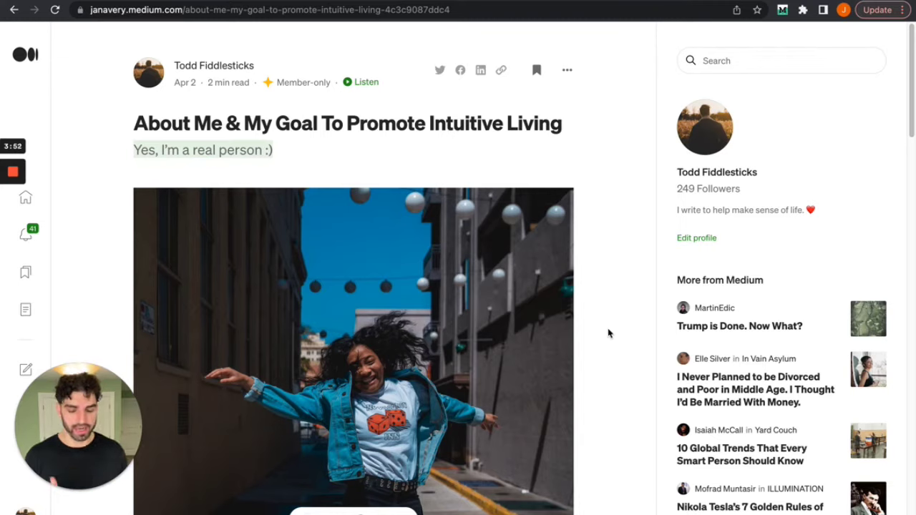
scroll(581, 339, "down", 8)
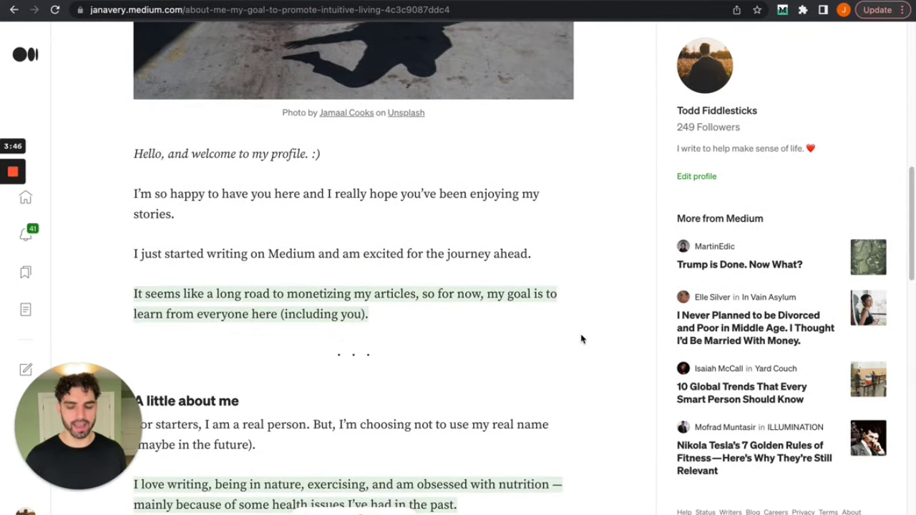
scroll(582, 340, "down", 5)
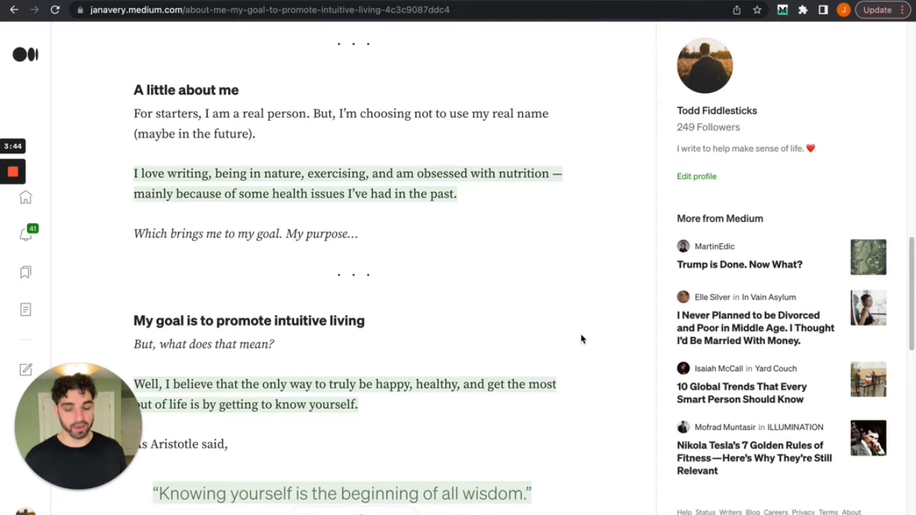
scroll(582, 339, "down", 4)
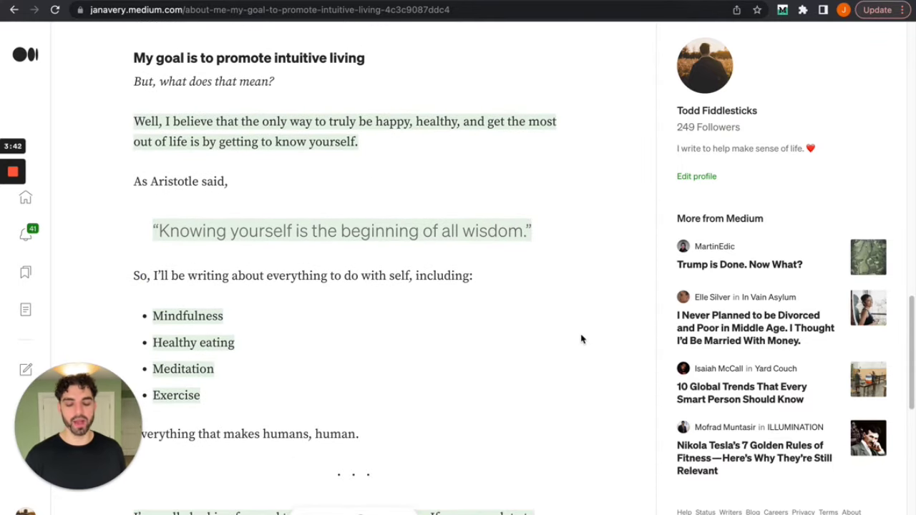
scroll(581, 339, "down", 4)
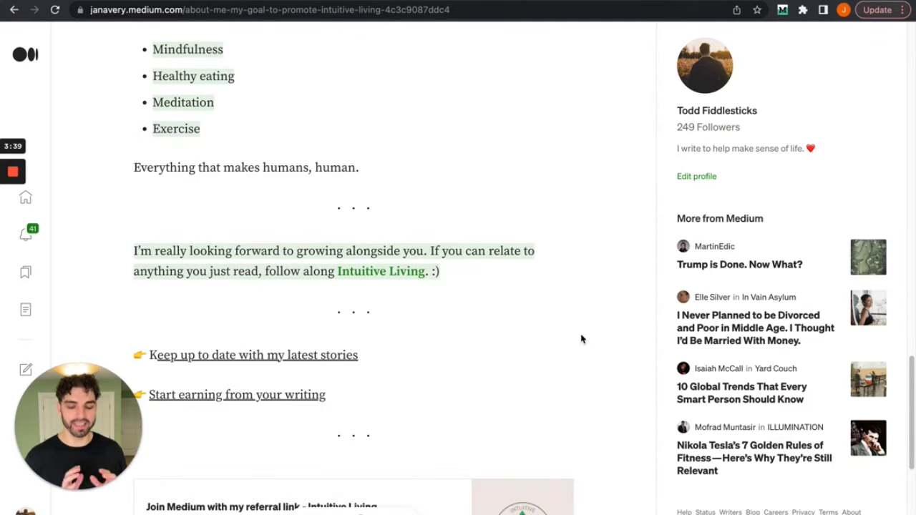
scroll(581, 340, "down", 1)
scroll(581, 339, "down", 3)
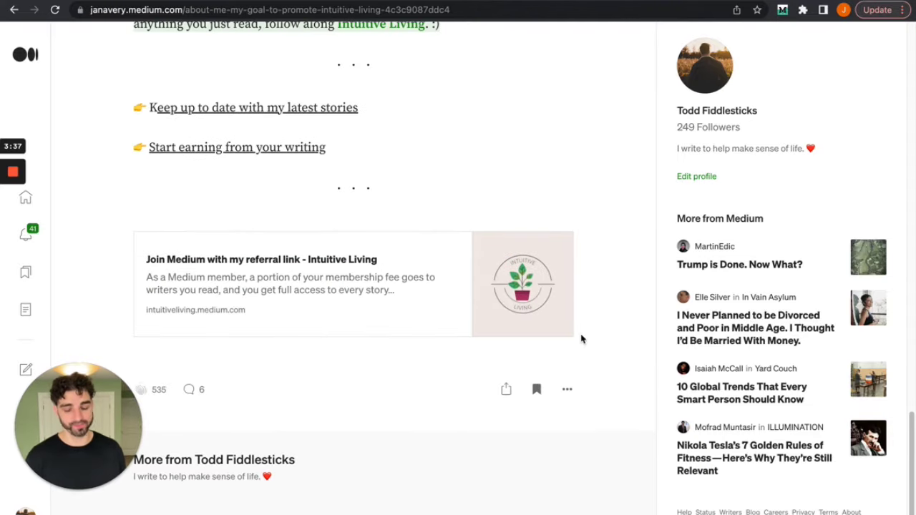
scroll(581, 339, "down", 1)
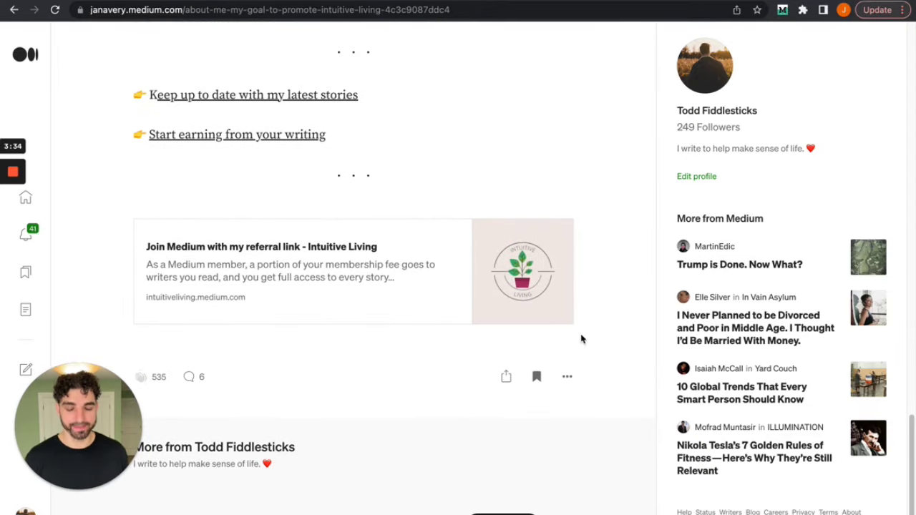
scroll(581, 339, "down", 1)
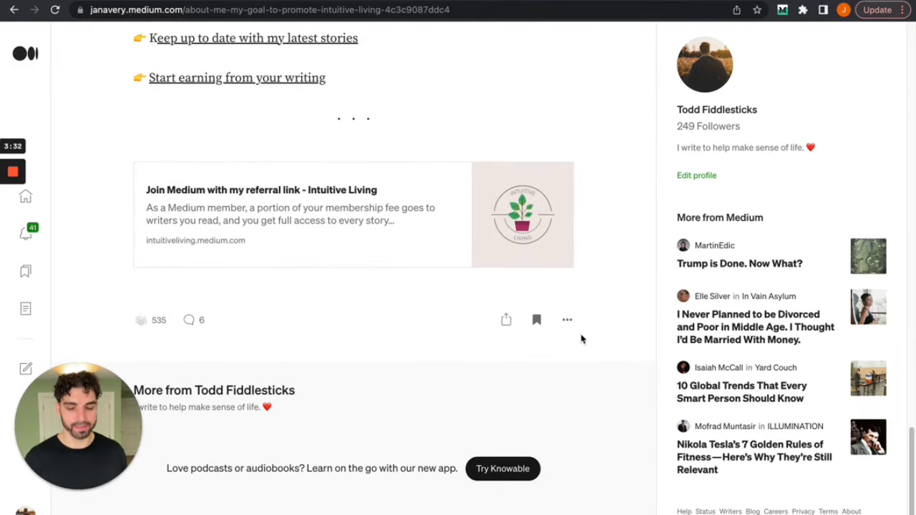
scroll(582, 340, "up", 8)
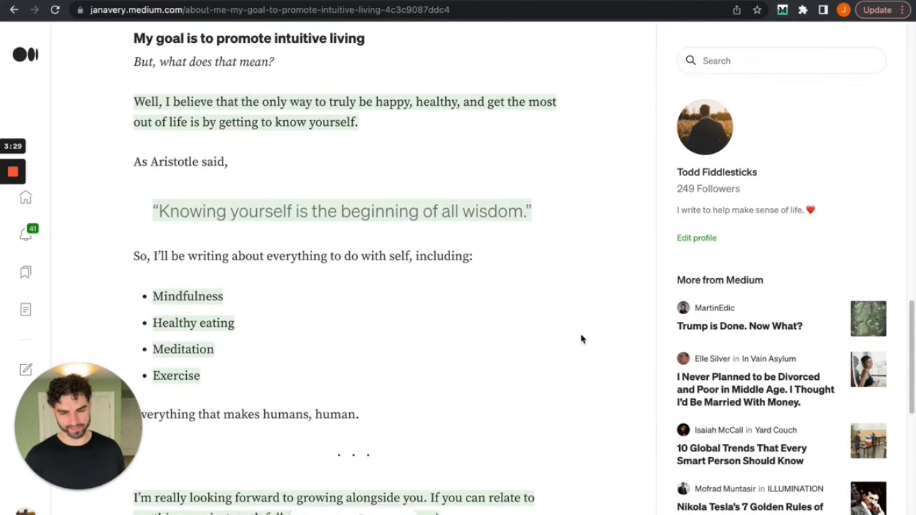
scroll(579, 428, "up", 8)
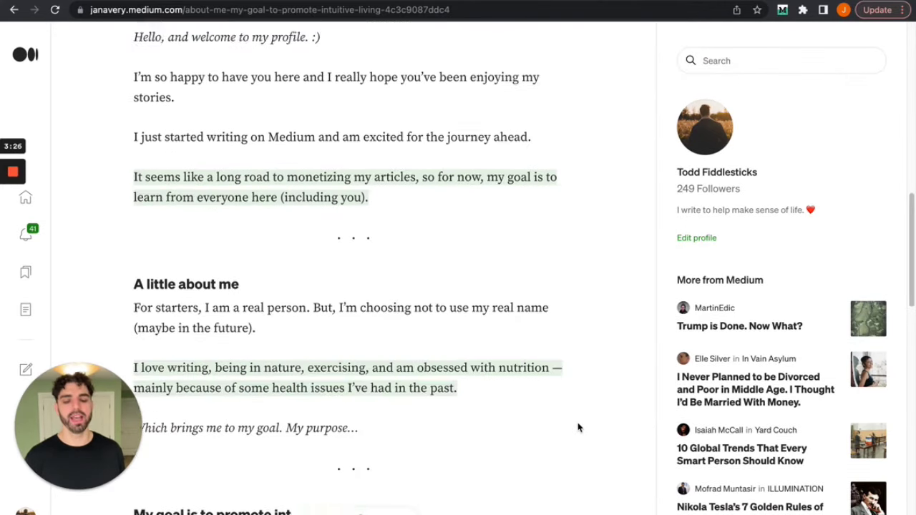
scroll(579, 428, "up", 8)
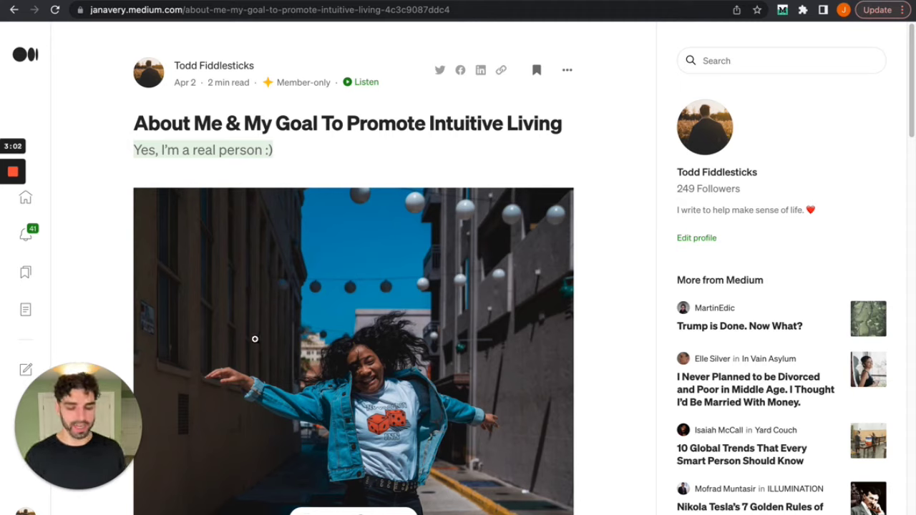
Start a new blank story draft.
left_click(25, 372)
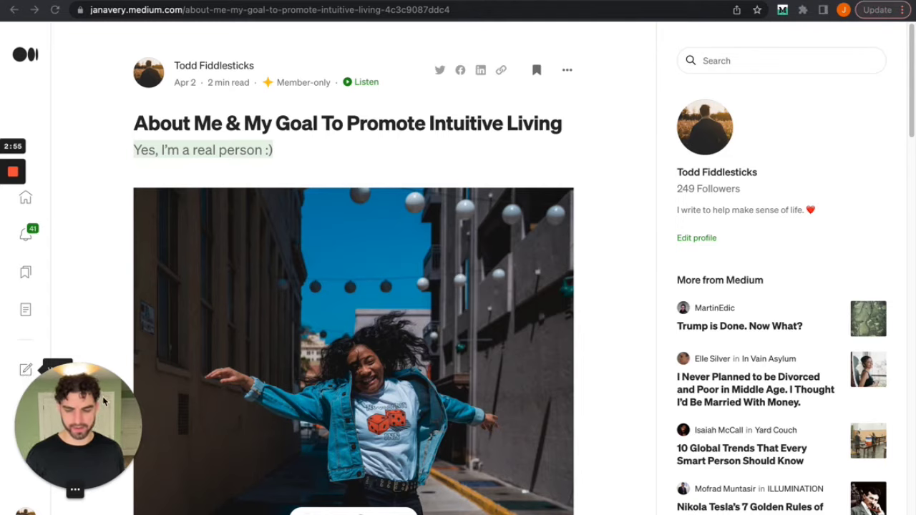
left_click(26, 373)
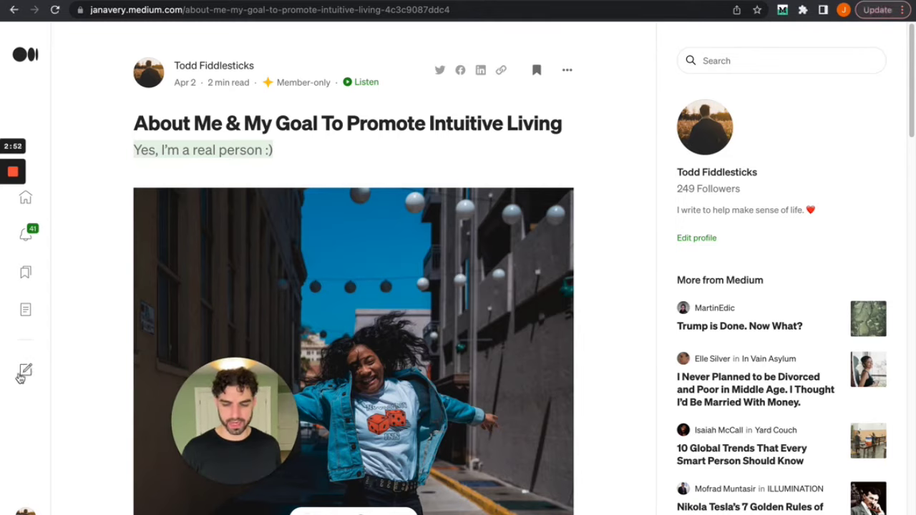
left_click(25, 373)
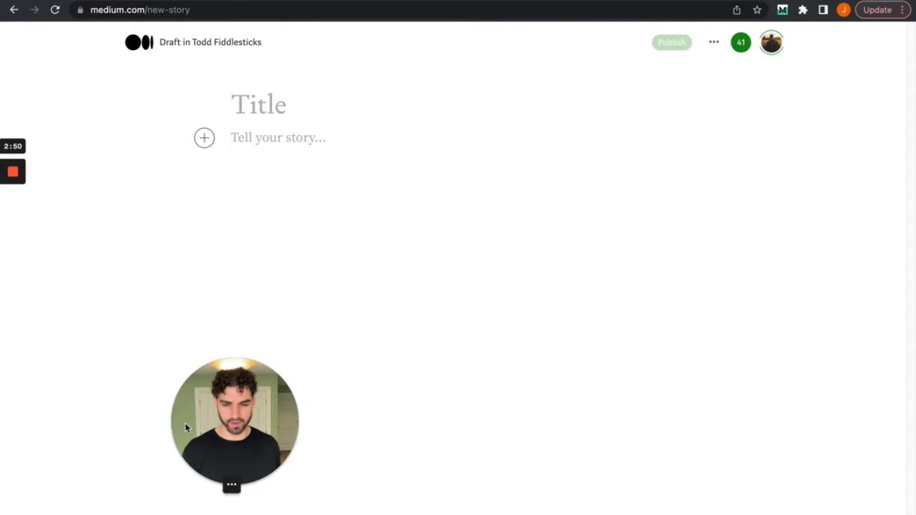
left_click_drag(185, 427, 51, 434)
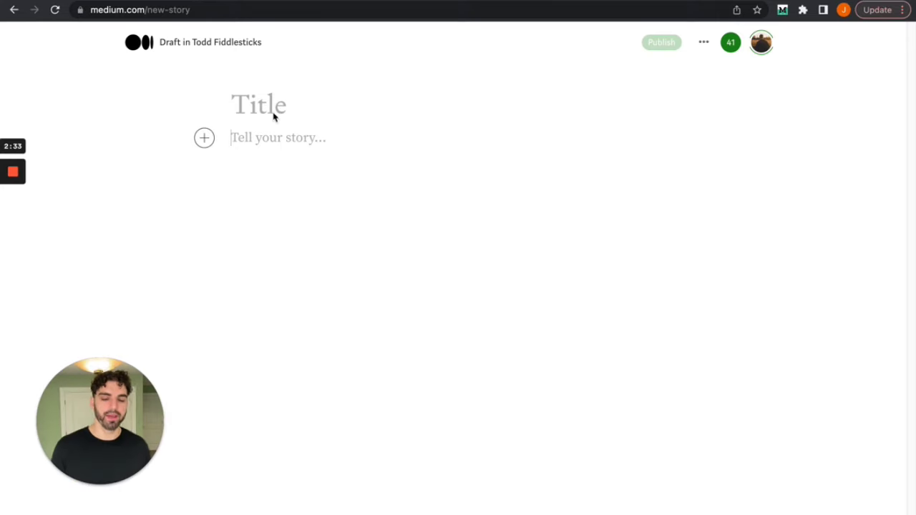
Give the new story the title "Hi, I'm New Here!".
left_click(266, 97)
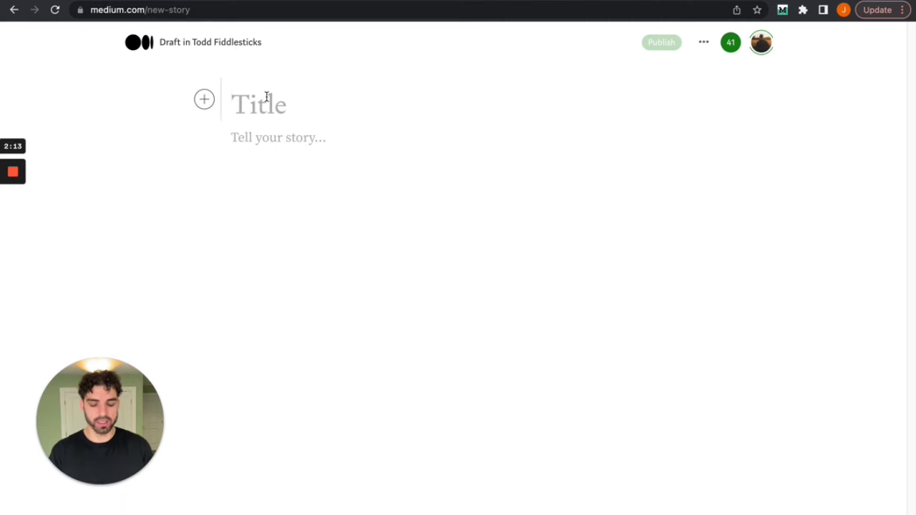
type("Hi, I'm")
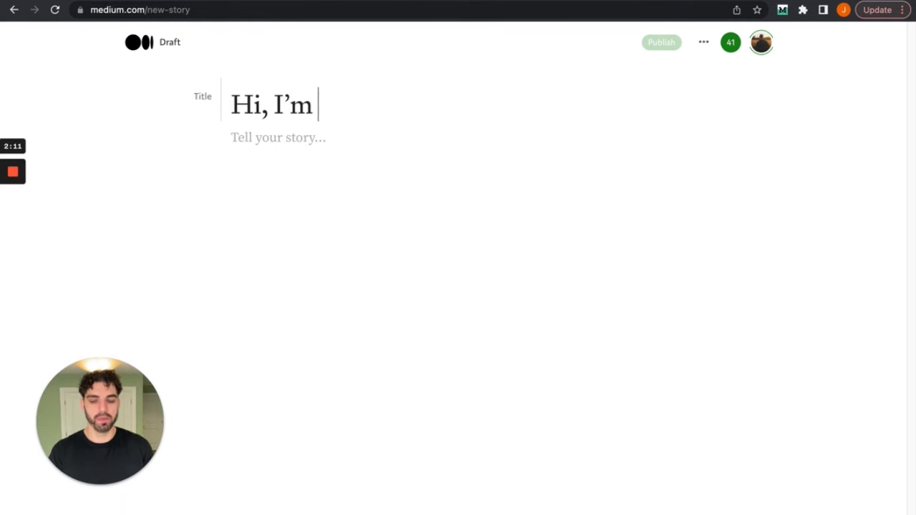
type(" New Here!")
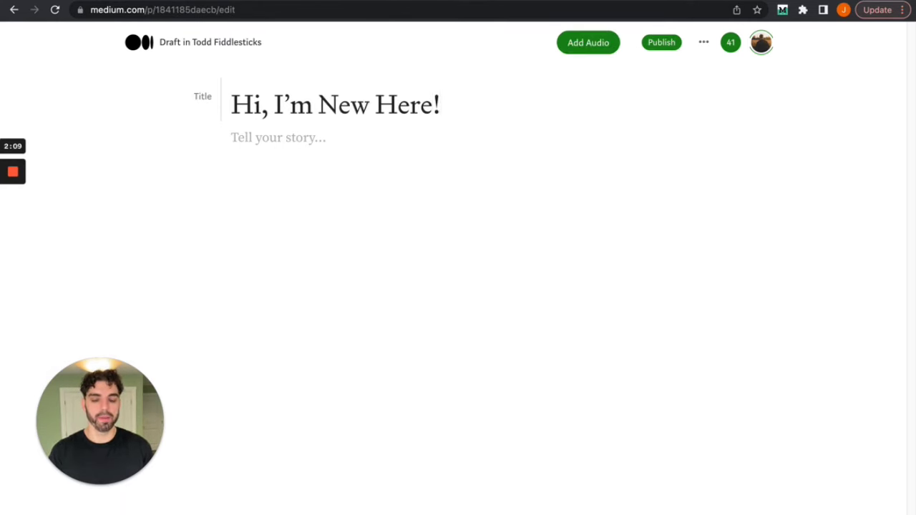
Write "I'm new here, it's nice to meet you. :)" as the story's opening line beneath the title.
left_click(259, 128)
type("I'm ")
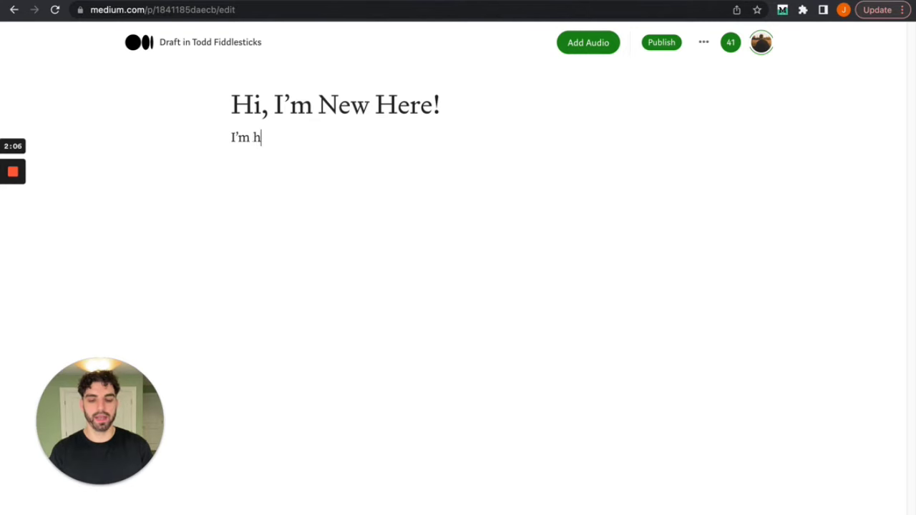
type("new new")
key("BackSpace")
key("BackSpace")
key("BackSpace")
type("here, ")
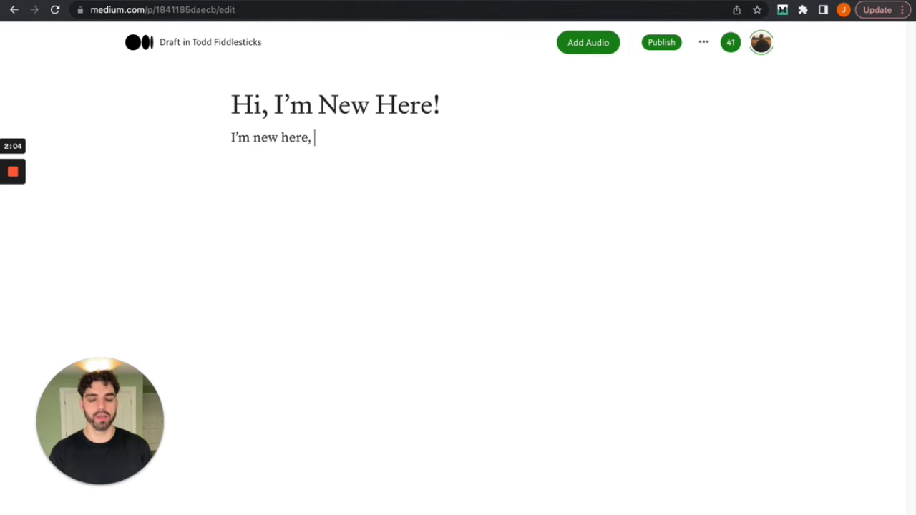
type("it's nice to meet y")
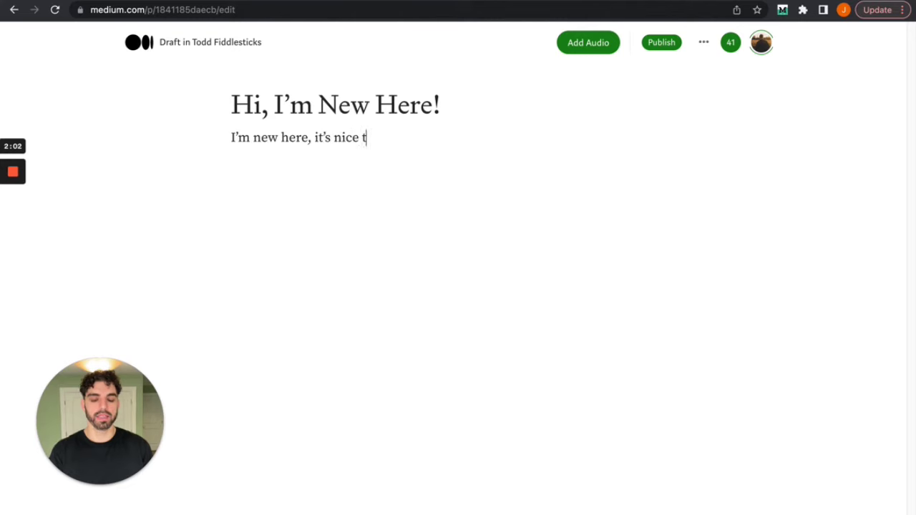
type("ou. :")
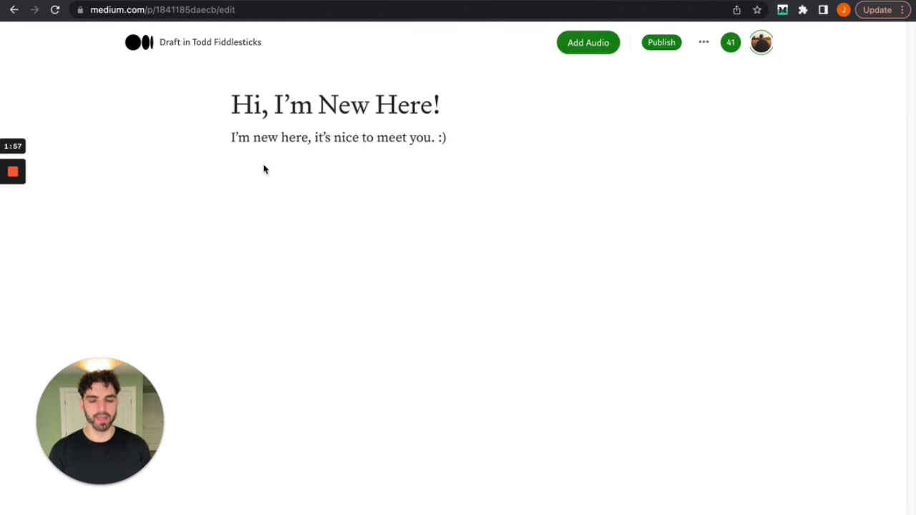
key("Return")
left_click(203, 178)
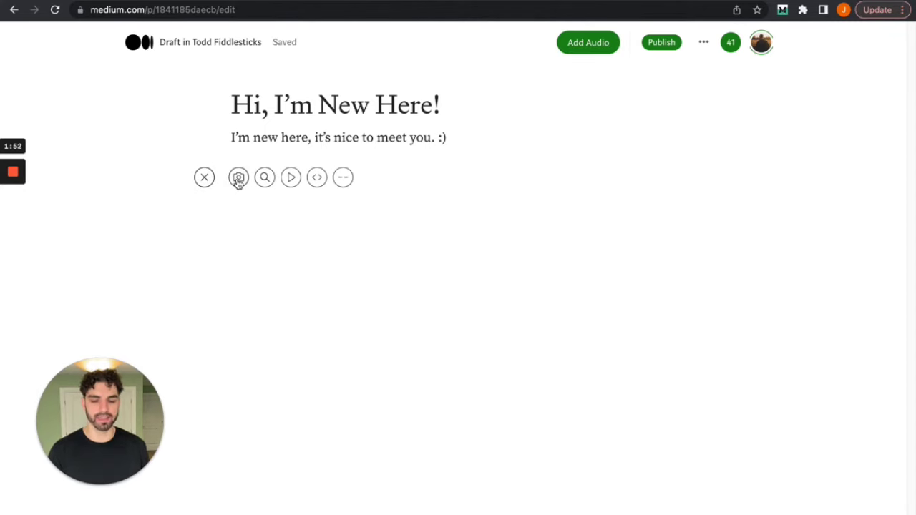
left_click(239, 179)
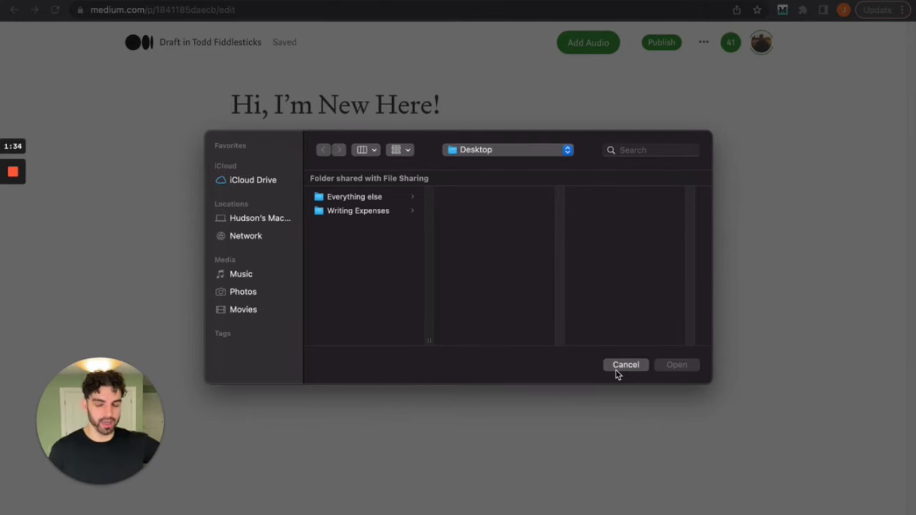
left_click(617, 372)
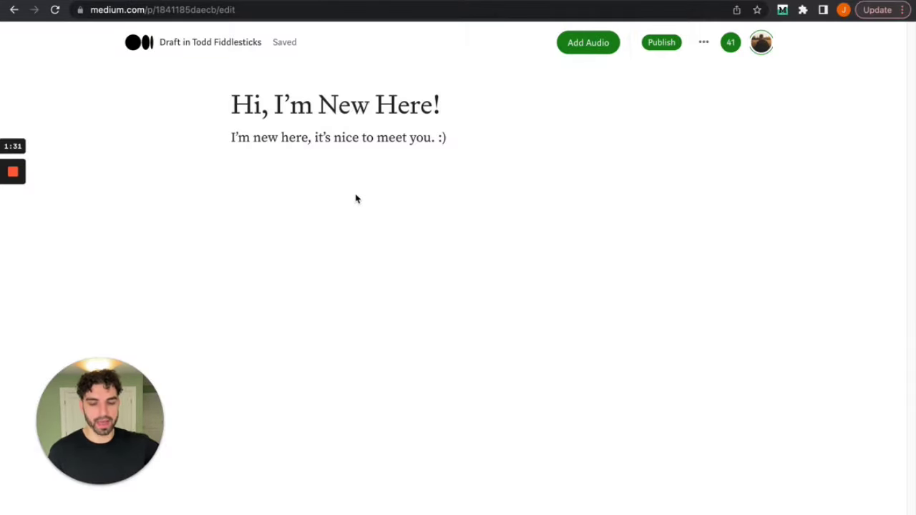
Search Unsplash for "person" and insert the photo of a hooded figure walking down a desert road beneath the opening line.
left_click(206, 182)
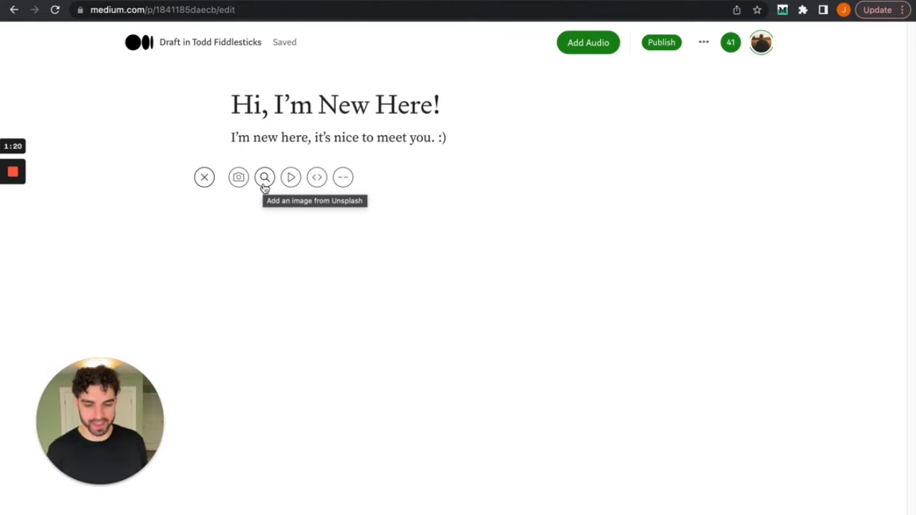
left_click(264, 179)
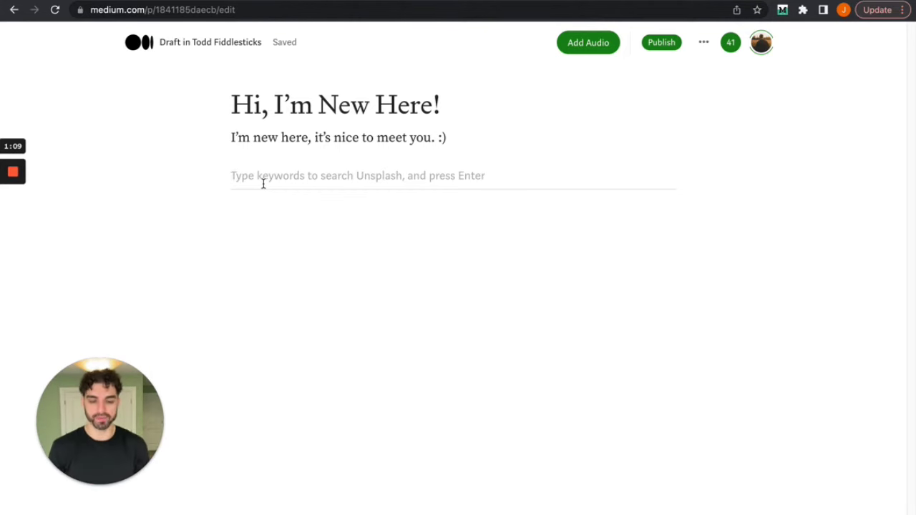
type("person")
key("Return")
scroll(555, 329, "down", 1)
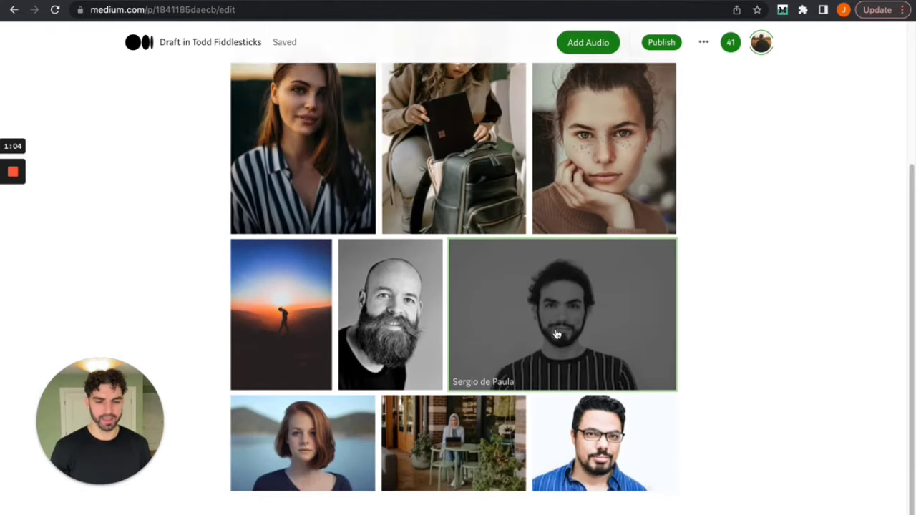
scroll(624, 444, "up", 3)
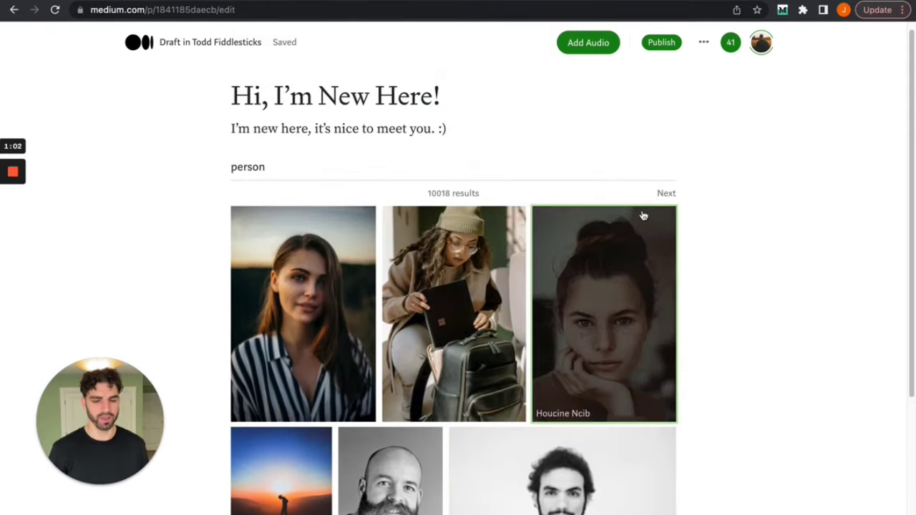
left_click(666, 193)
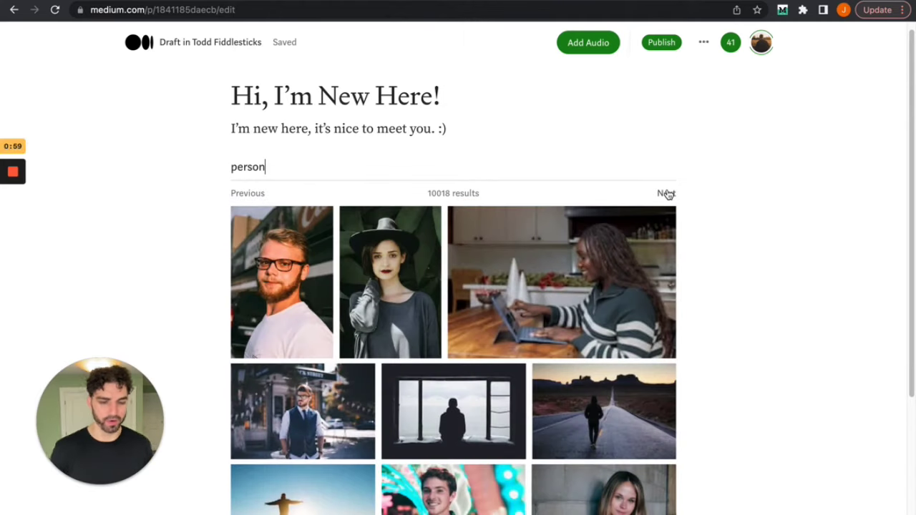
scroll(563, 265, "down", 2)
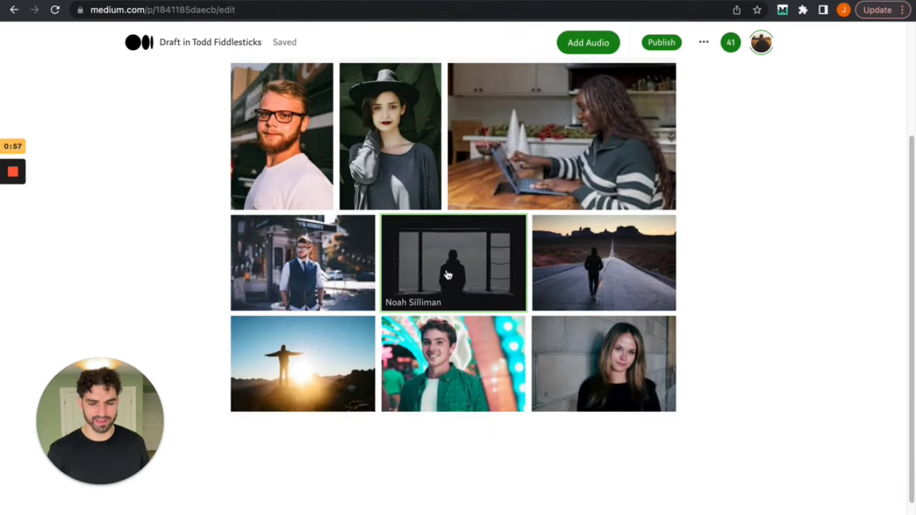
left_click(539, 265)
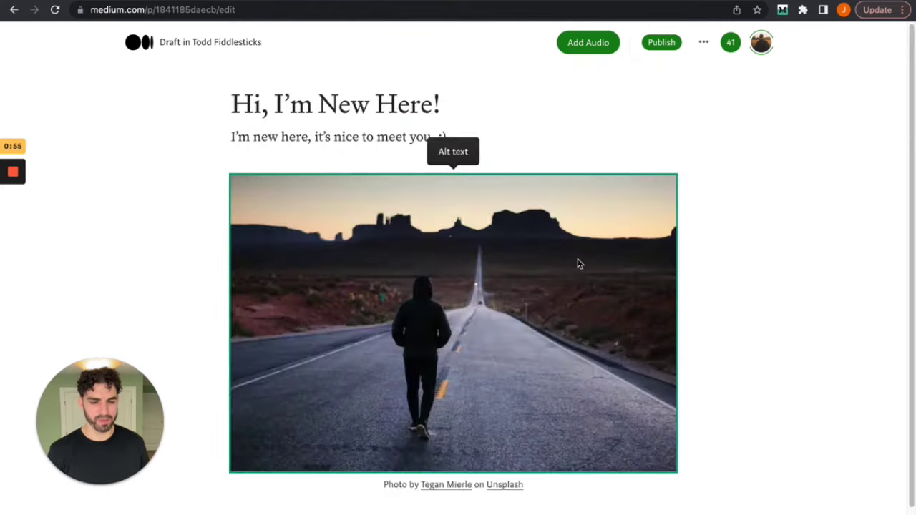
left_click(797, 274)
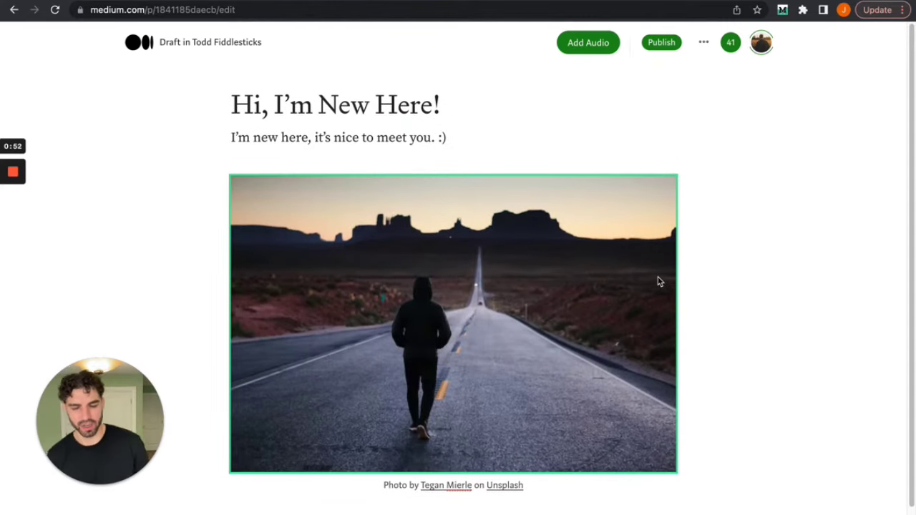
Write the paragraph "Write your story here." beneath the photo's caption.
key("Return")
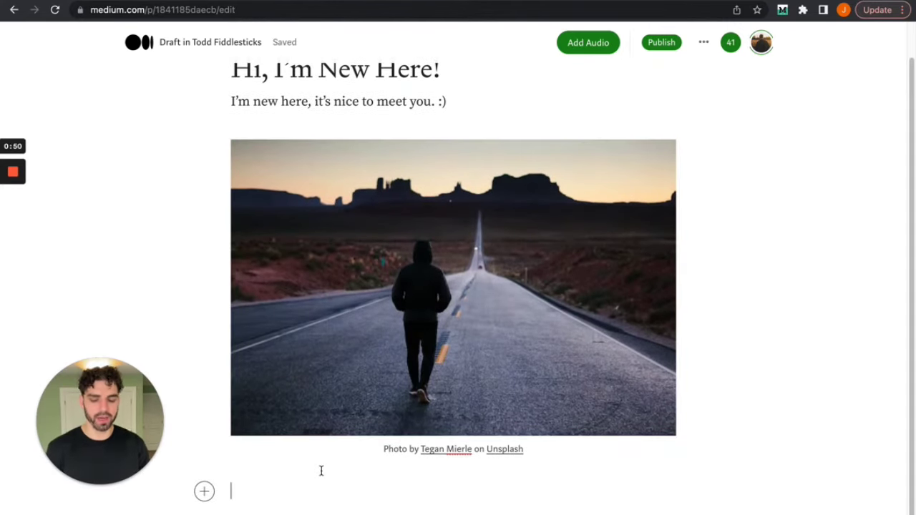
type("Write you")
key("BackSpace")
key("BackSpace")
key("BackSpace")
key("BackSpace")
key("BackSpace")
key("BackSpace")
type("te your story here.")
key("Return")
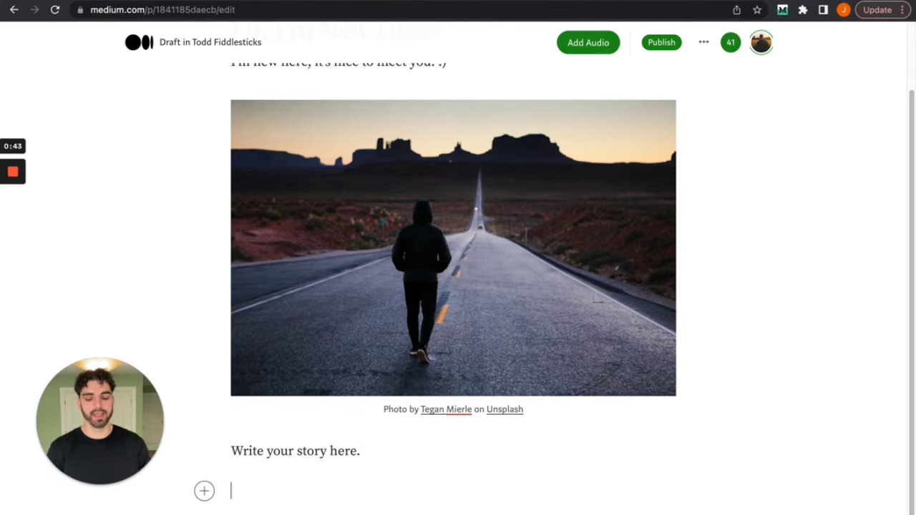
Insert a separator below the paragraph and add "New heading." in the large heading style beneath it.
left_click(204, 491)
left_click(344, 491)
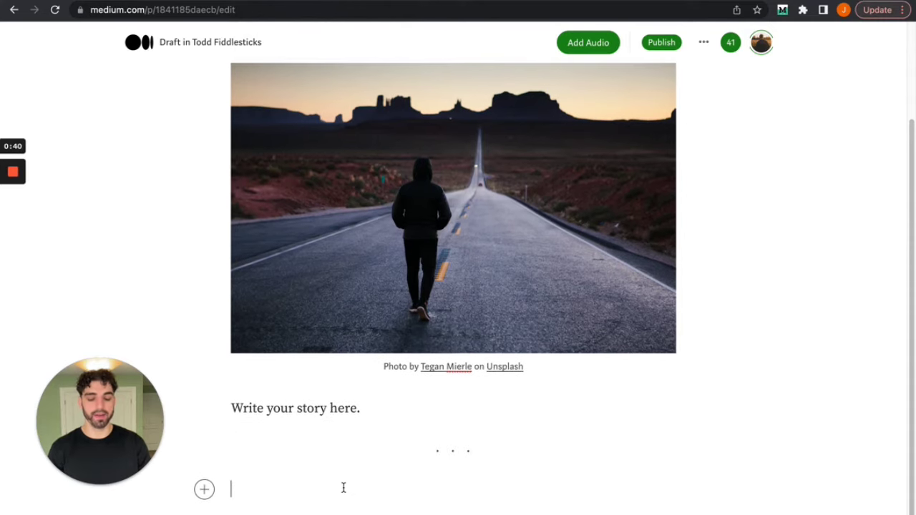
left_click(203, 499)
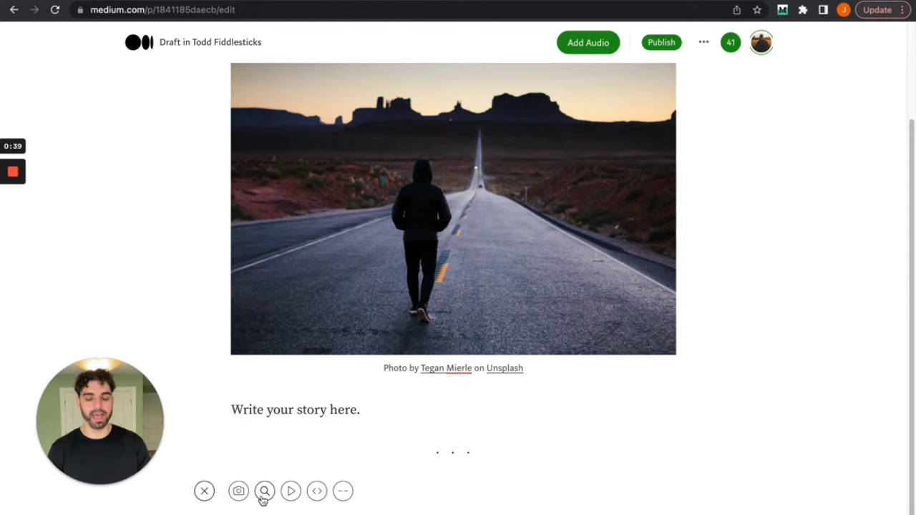
left_click(365, 493)
type("New heading")
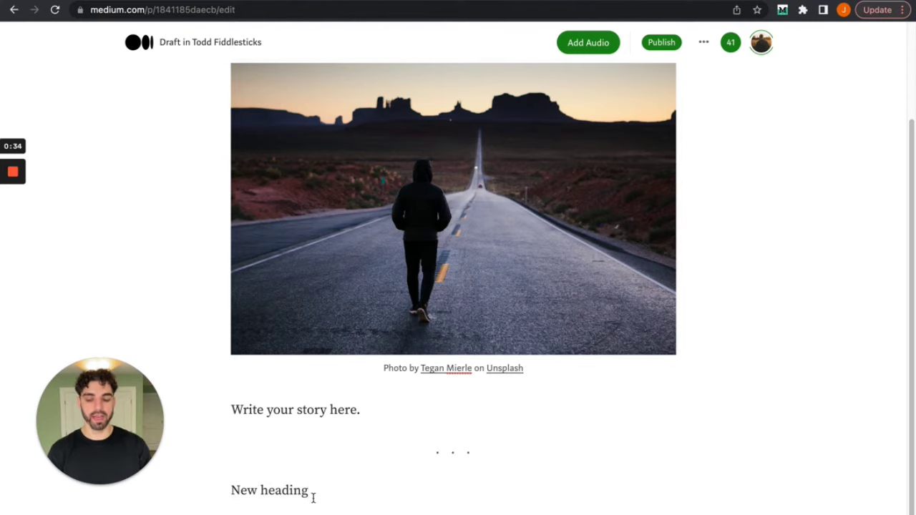
left_click_drag(309, 492, 225, 489)
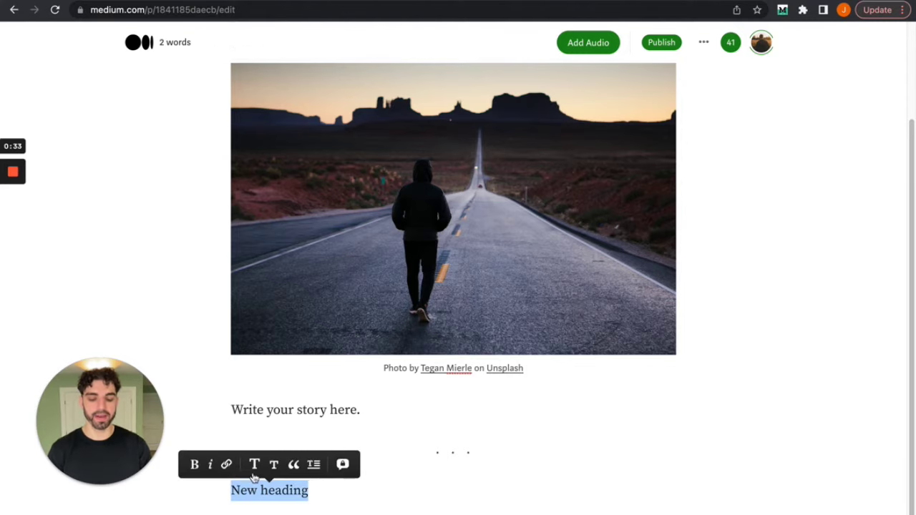
left_click(253, 465)
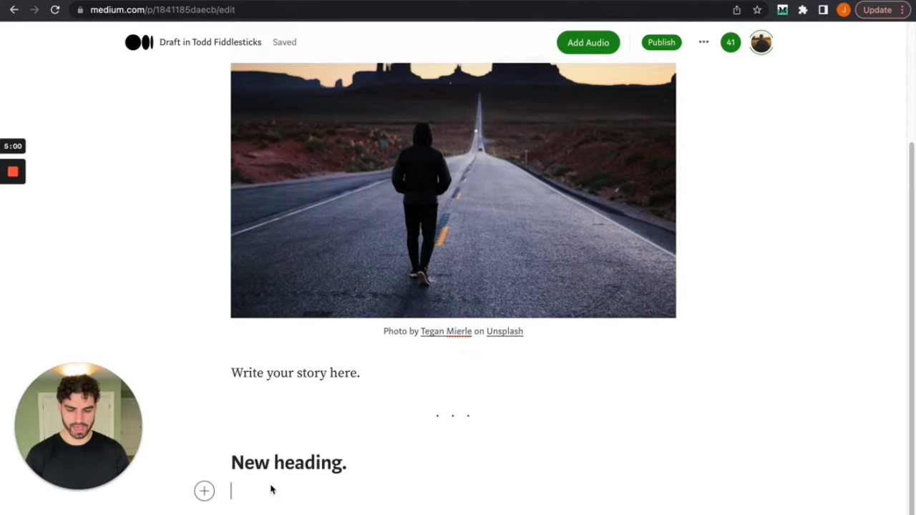
Write "You can just introduce yourself here." as the paragraph beneath the "New heading." heading.
type("A")
key("BackSpace")
type("You can just introuce you")
key("BackSpace")
key("BackSpace")
key("BackSpace")
key("BackSpace")
key("BackSpace")
key("BackSpace")
key("BackSpace")
type("duce yourself here.")
key("Return")
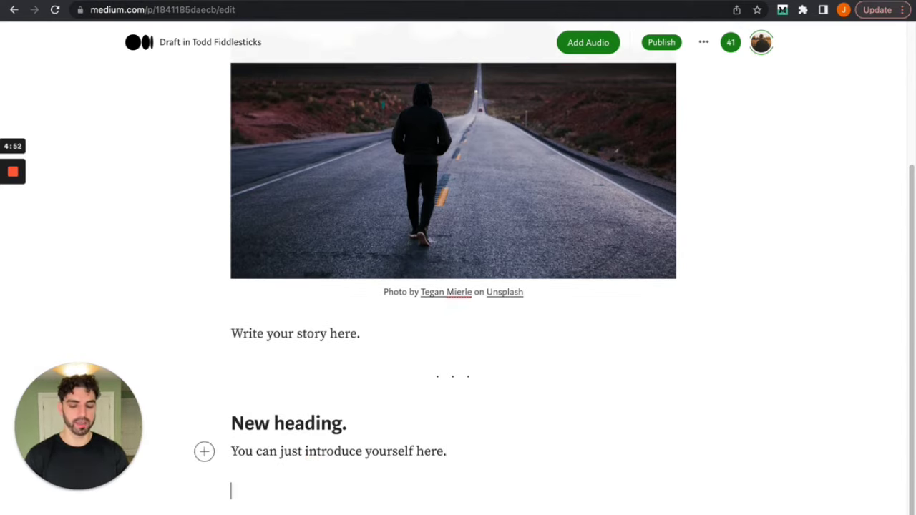
Add "I like writing about this." beneath the introduction paragraph and format it as a large heading.
type("I like writing about this.")
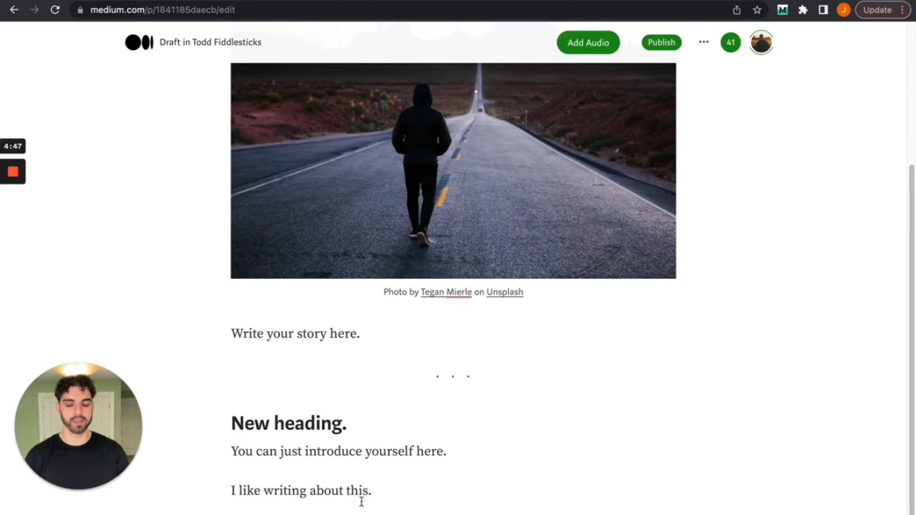
left_click_drag(369, 495, 190, 497)
left_click(287, 468)
left_click(448, 493)
key("Return")
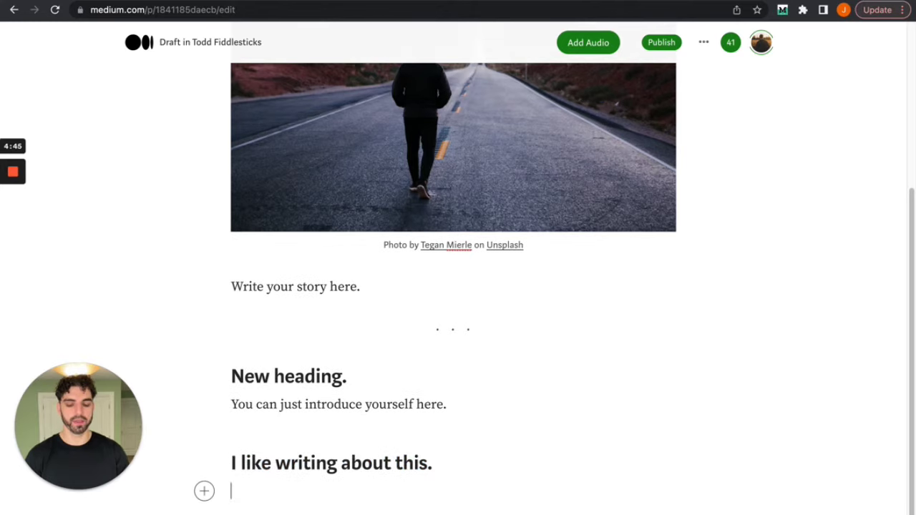
Create a bulleted list with three "..." placeholder items beneath the "I like writing about this." heading.
type("* ...")
key("Return")
type("...")
key("Return")
type("...")
key("Return")
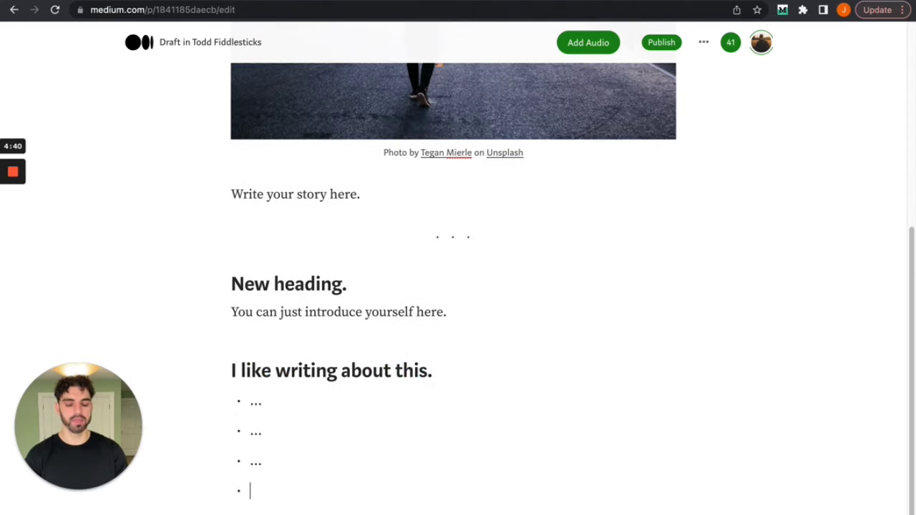
End the bulleted list and add the heading "This is my goal." with the line "To have fun." beneath it.
key("Return")
type("This is my goal.")
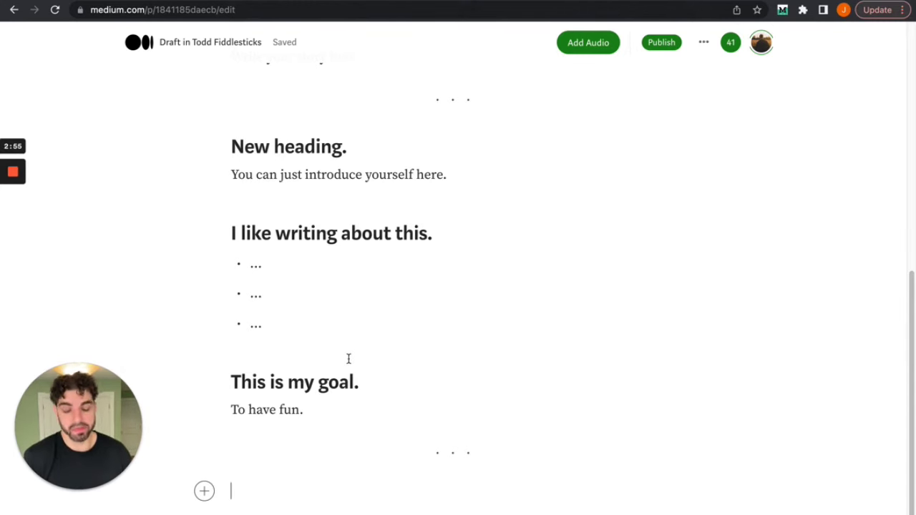
Write the account's Medium profile address followed by "/subscribe" at the end of the story, and check the username in the account details.
type("toddfiddlesticks.medium.com")
type("/sub")
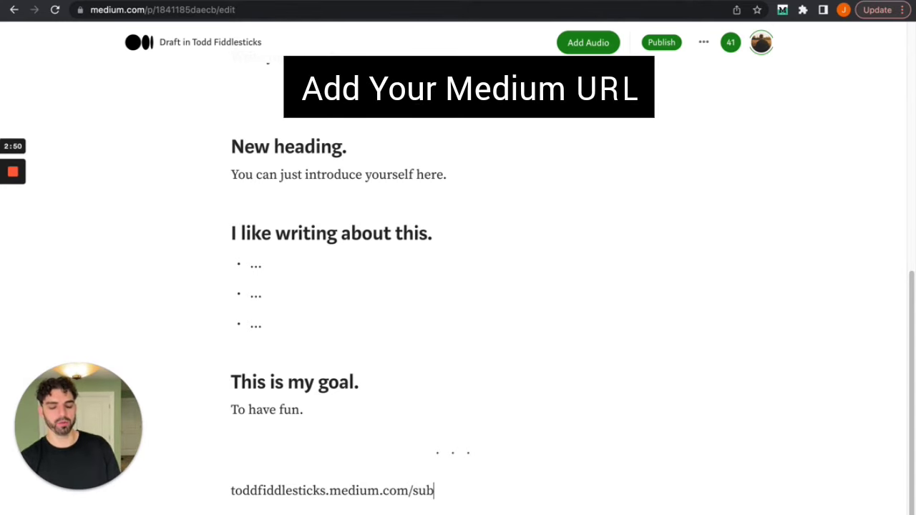
type("scribe")
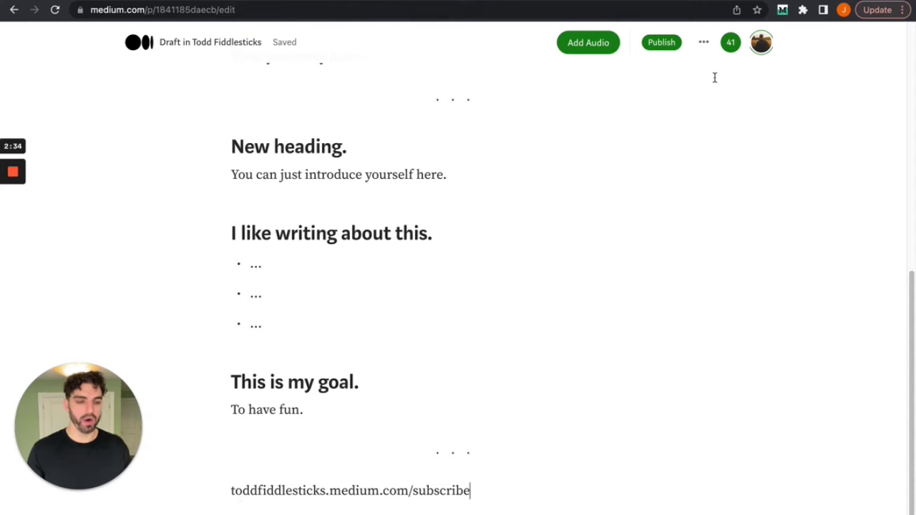
left_click(764, 48)
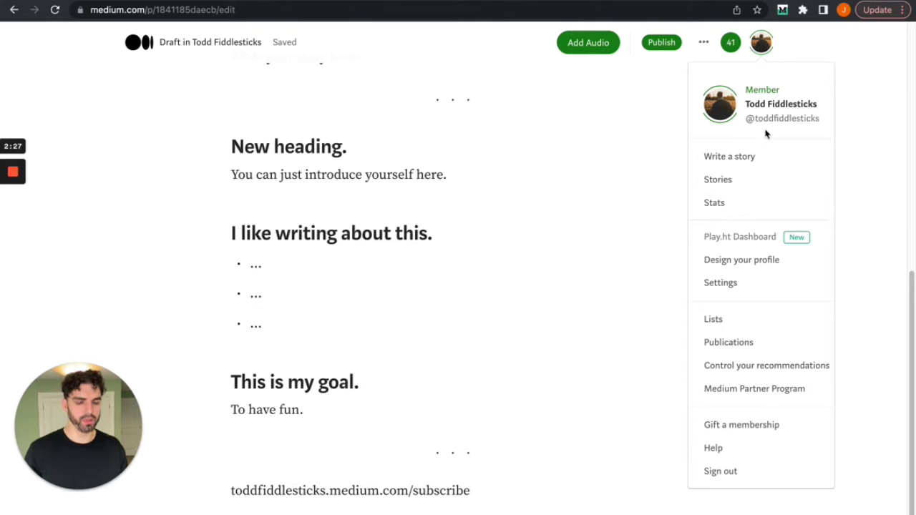
left_click(485, 492)
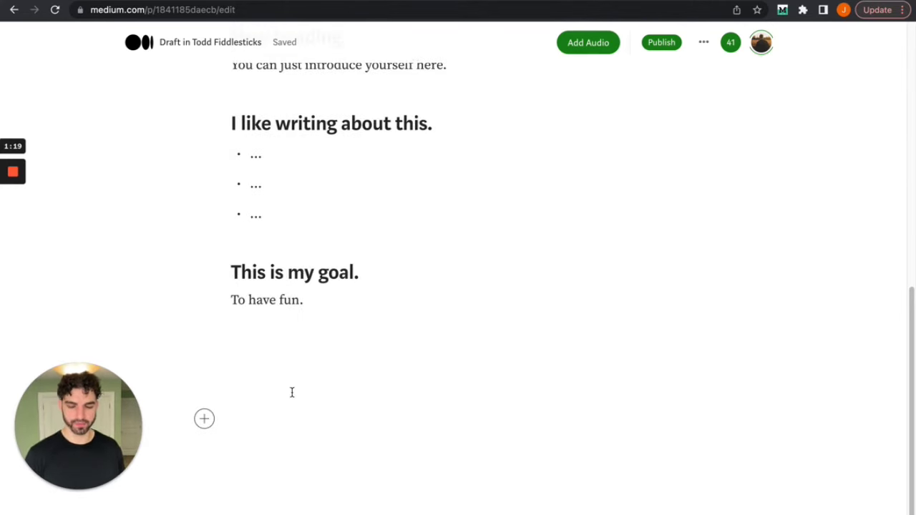
Open the draft's topic settings and add "Life" as a topic.
scroll(292, 393, "up", 15)
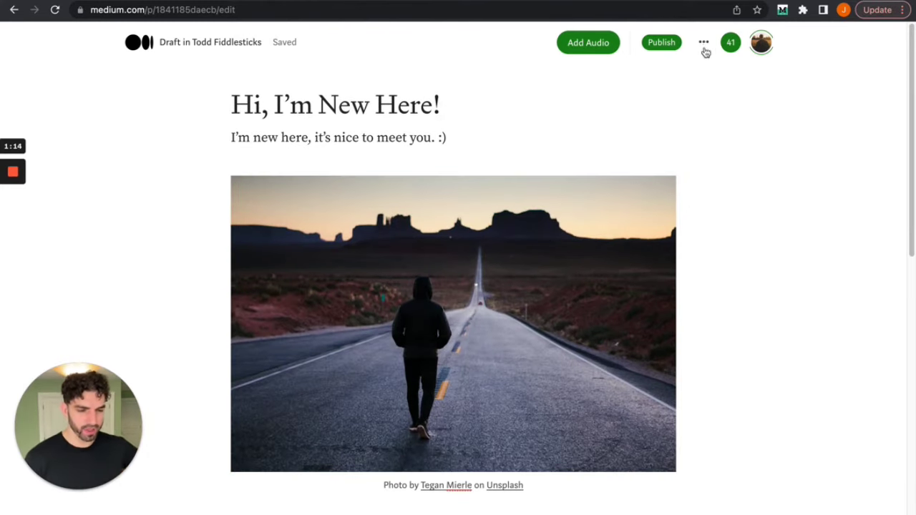
left_click(704, 45)
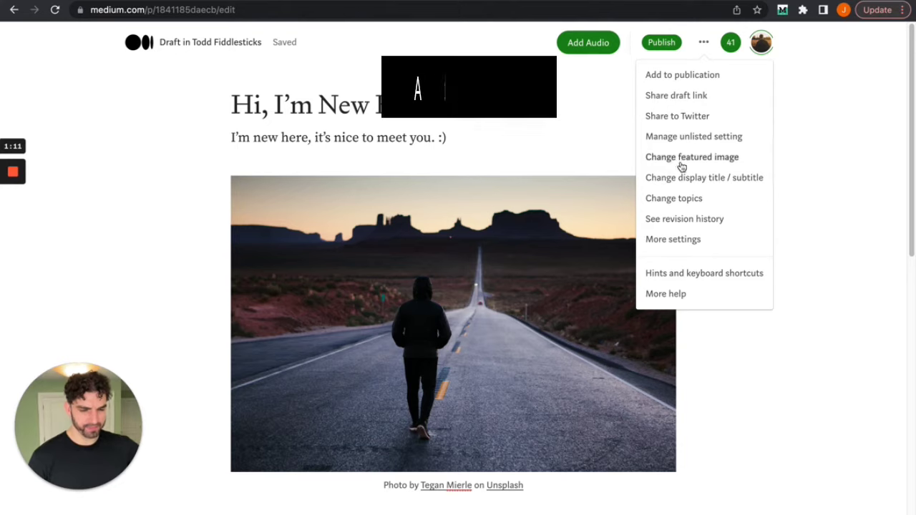
left_click(683, 199)
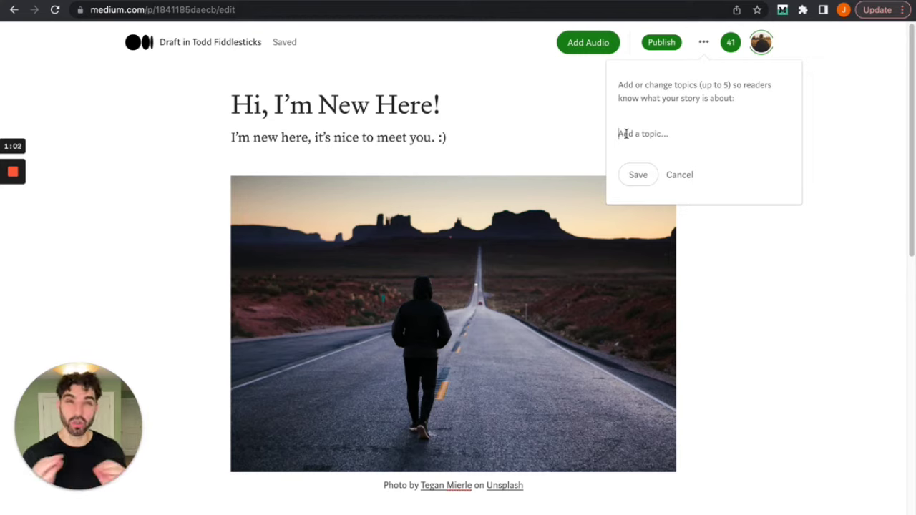
type("Life")
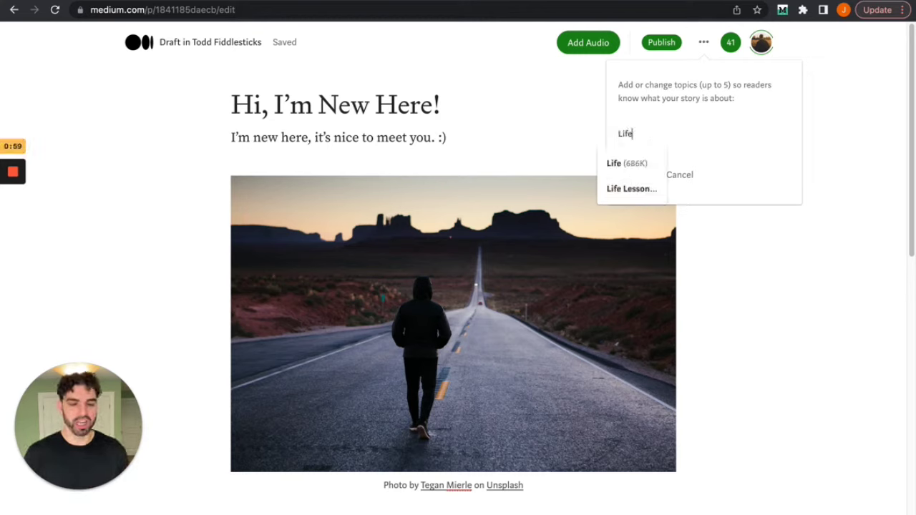
key("Return")
type("Exploring")
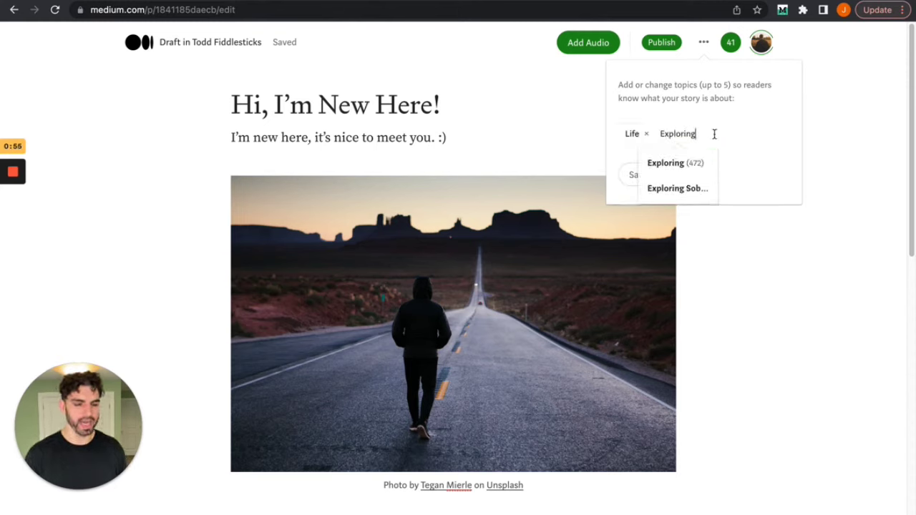
key("BackSpace")
key("BackSpace")
key("BackSpace")
key("BackSpace")
key("BackSpace")
key("BackSpace")
key("BackSpace")
key("BackSpace")
key("BackSpace")
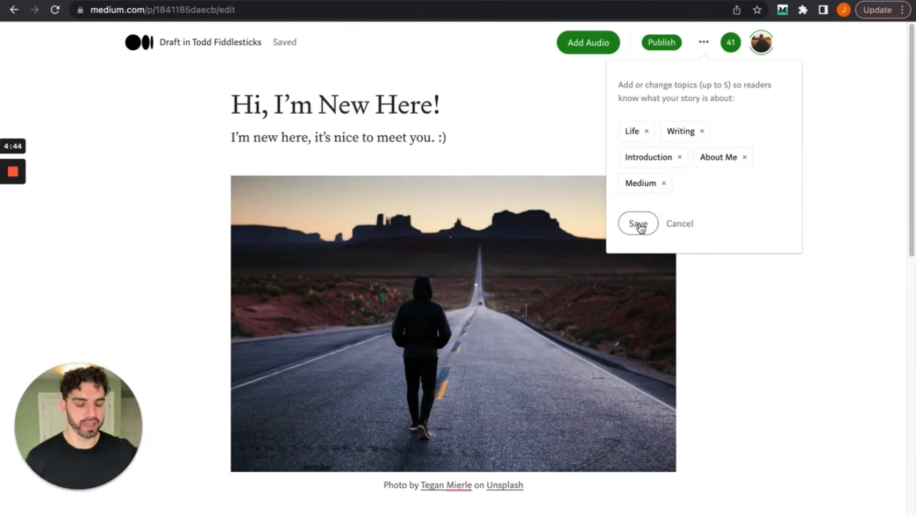
Add the topics "Writing", "Introduction", "About Me" and "Medium" to the draft and save the topic list.
left_click(639, 226)
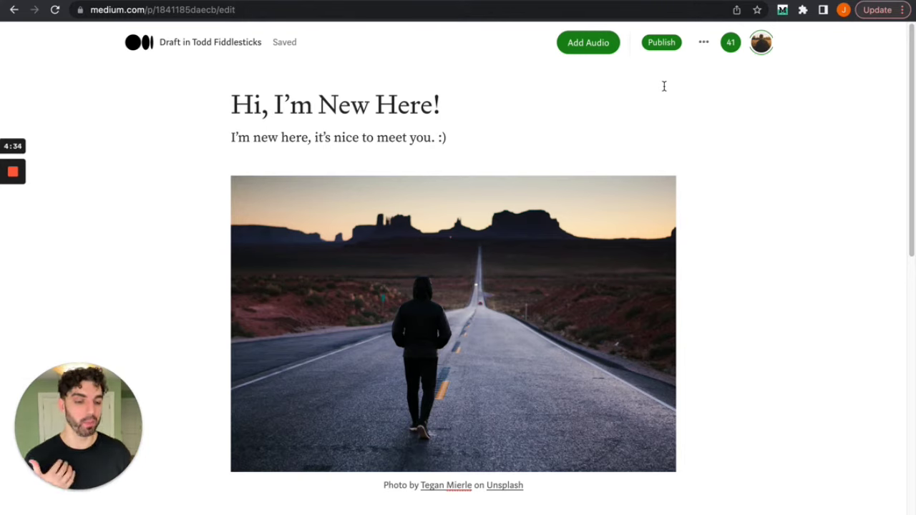
Review the draft's display title and subtitle settings, keeping both as they are.
left_click(703, 42)
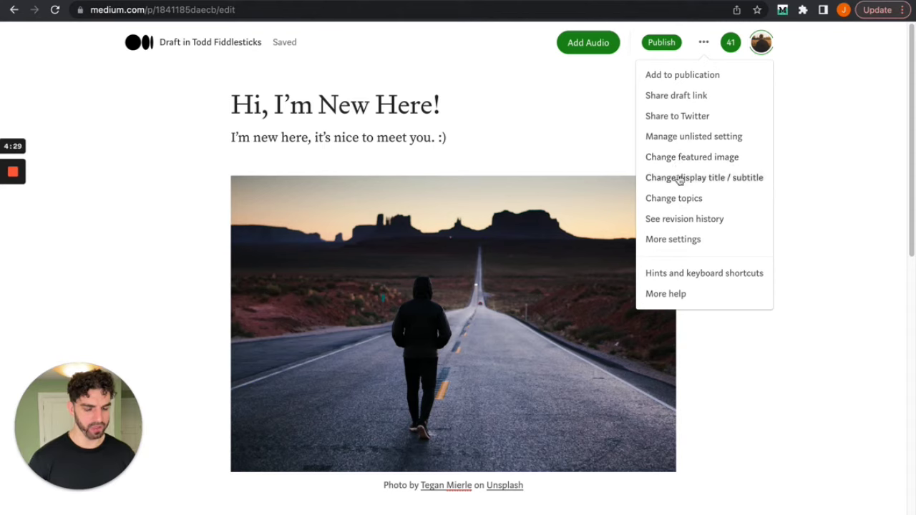
left_click(712, 182)
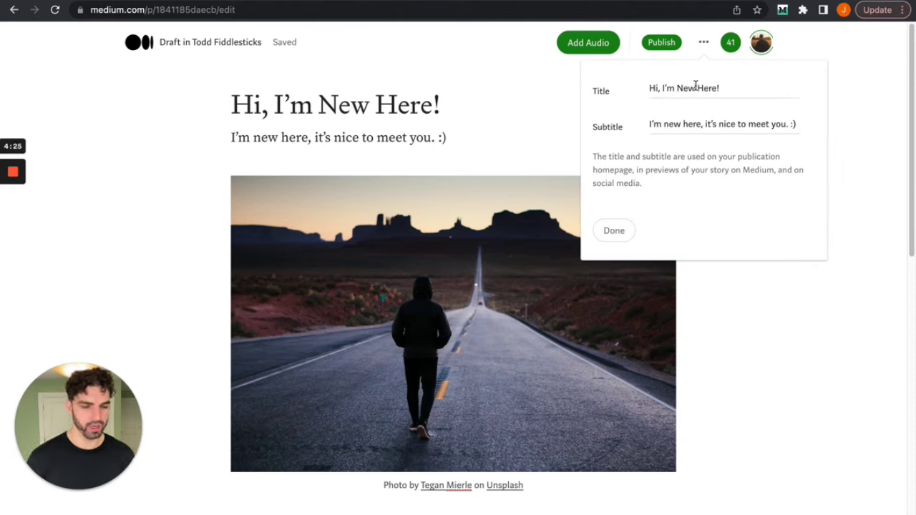
left_click(610, 242)
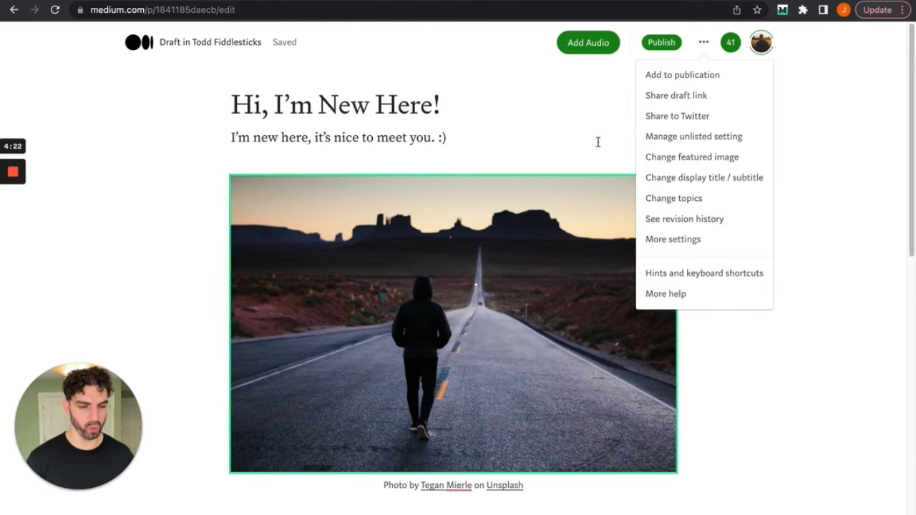
left_click(623, 104)
left_click(585, 138)
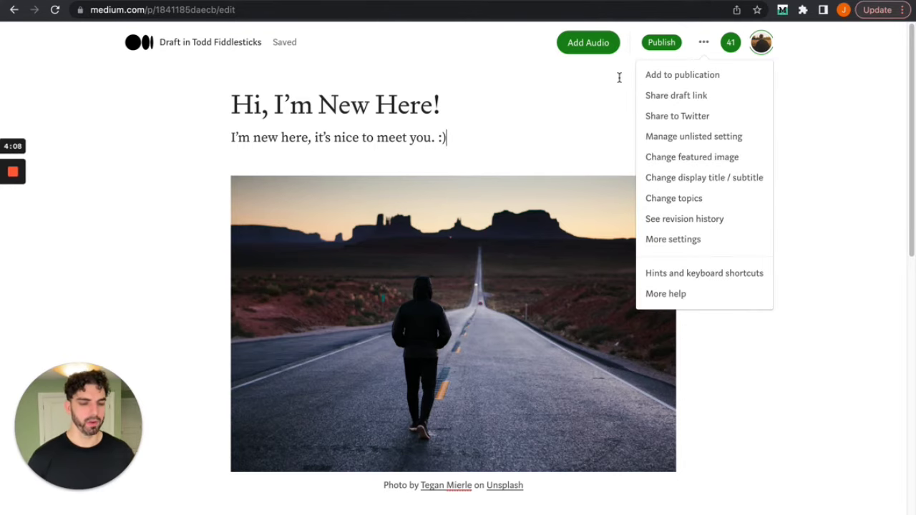
Open the draft's publishing preview to review its topics, metering and subscriber e-mail options, and close it without publishing.
left_click(642, 95)
left_click(653, 46)
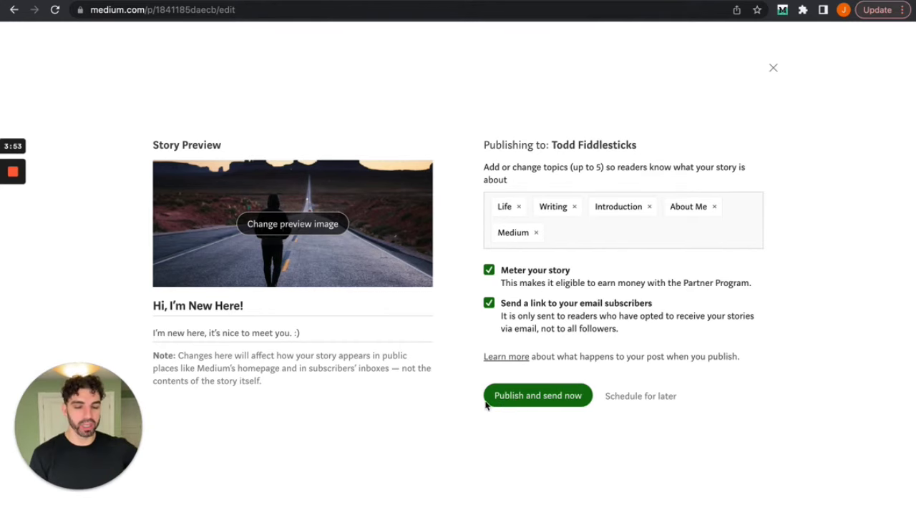
left_click(772, 66)
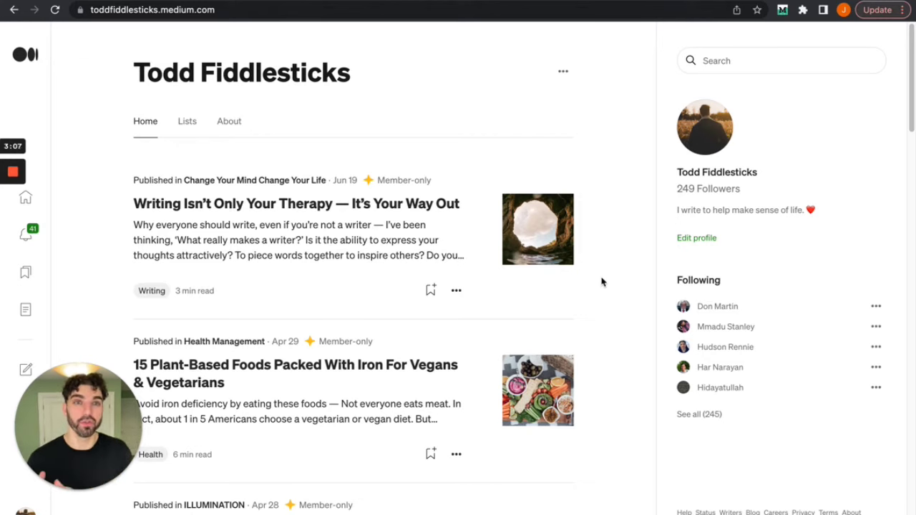
Search Medium for "New Writers Welcome" and open the publication of that name from the publication results.
left_click(25, 54)
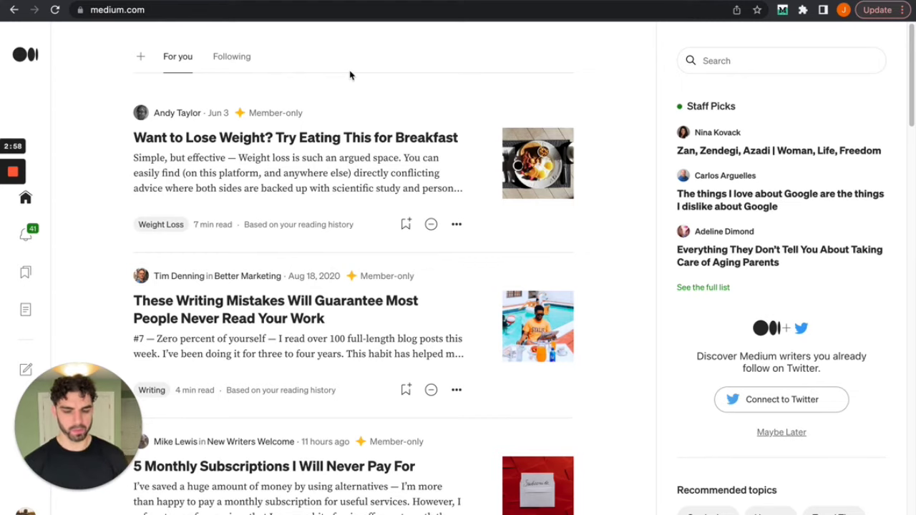
scroll(425, 215, "down", 5)
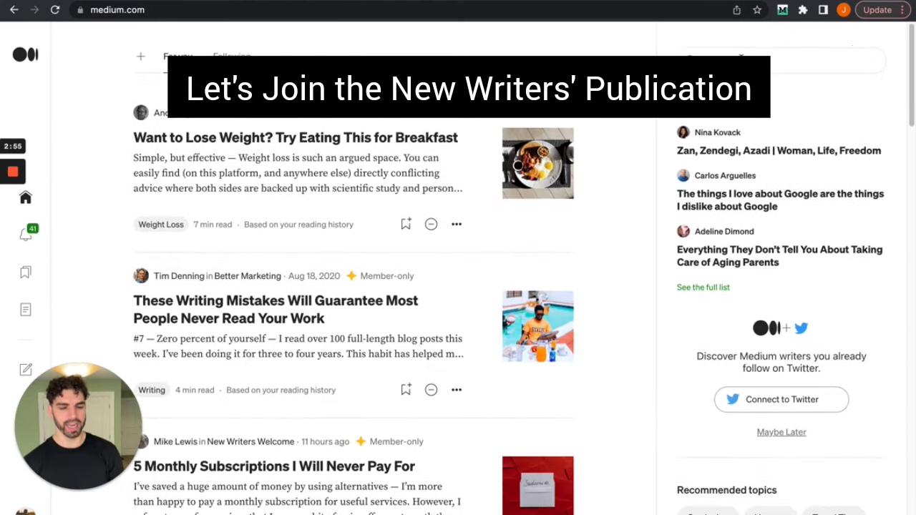
type("n")
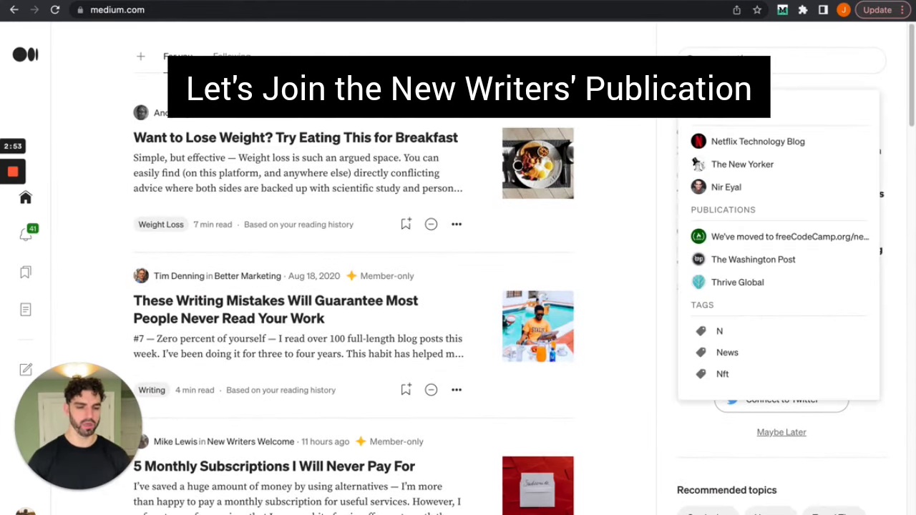
type("ew writers")
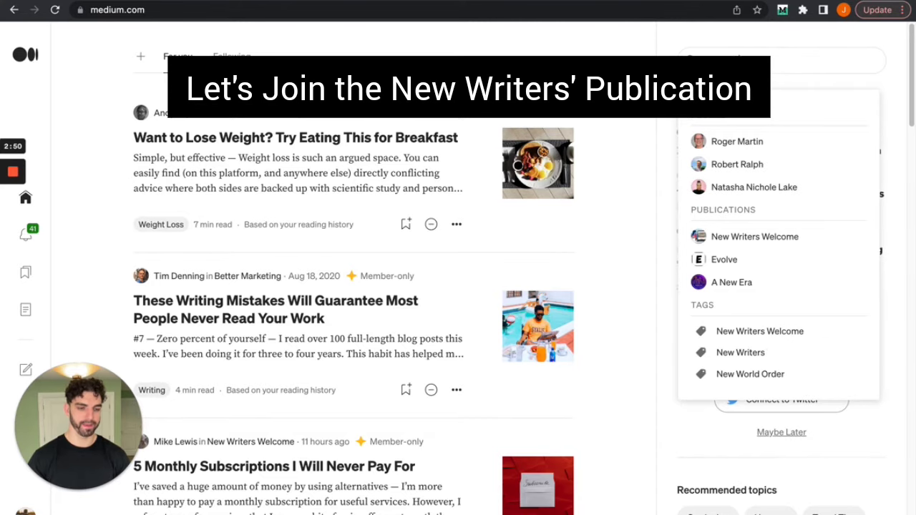
type("Welcome")
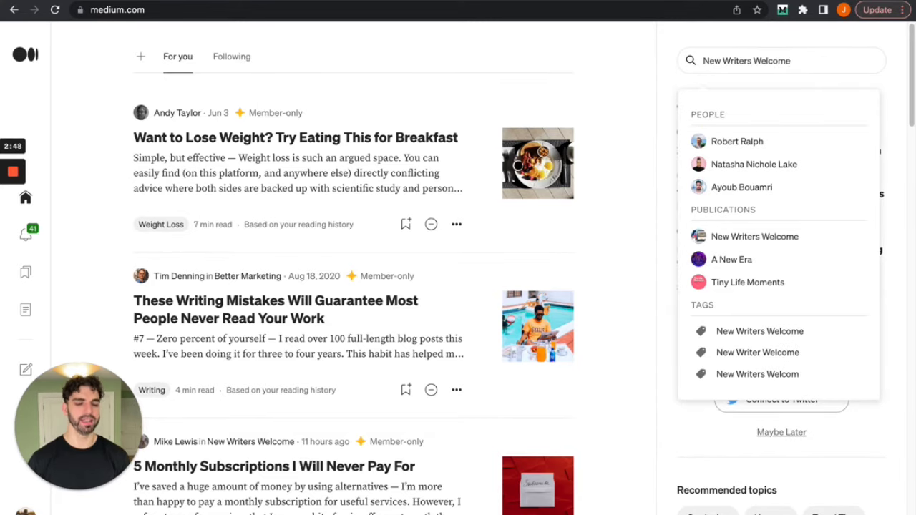
key("Return")
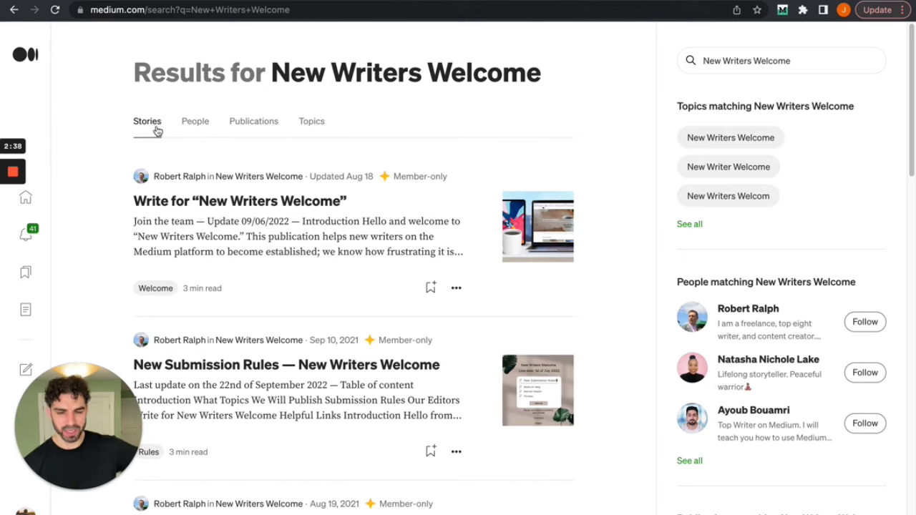
left_click(250, 122)
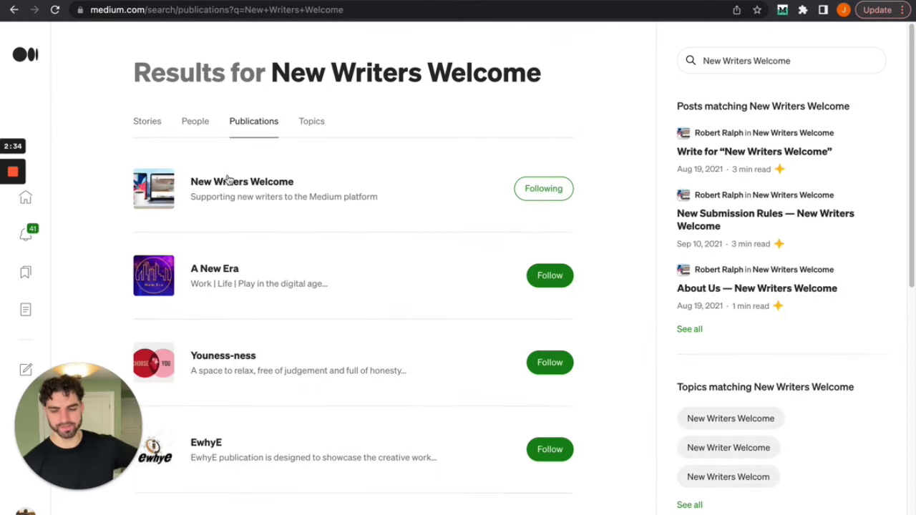
left_click(227, 183)
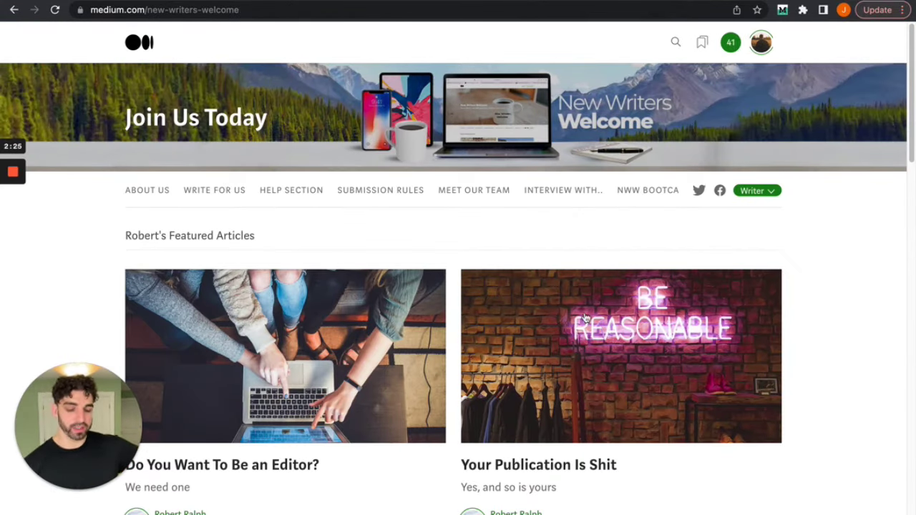
Look over the New Writers Welcome front page and read its submission rules through to the section on writing for the publication.
scroll(547, 400, "down", 10)
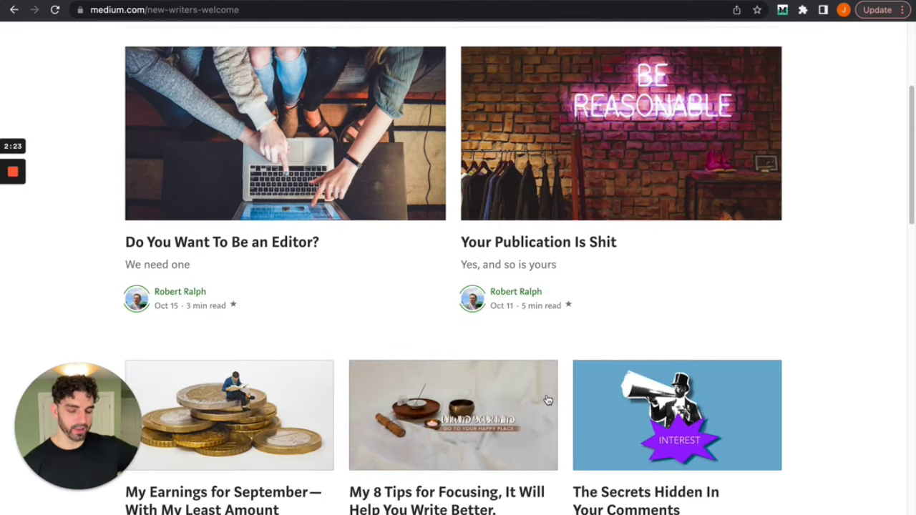
scroll(547, 398, "down", 5)
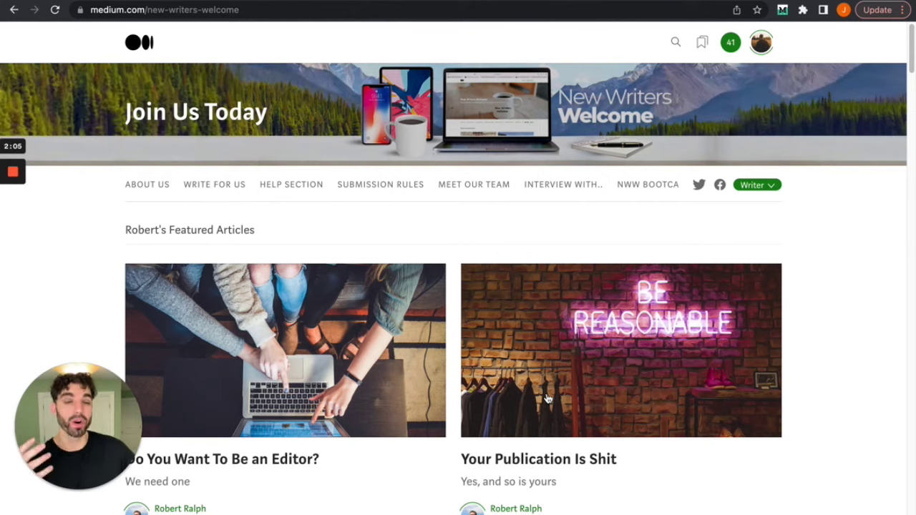
left_click(377, 187)
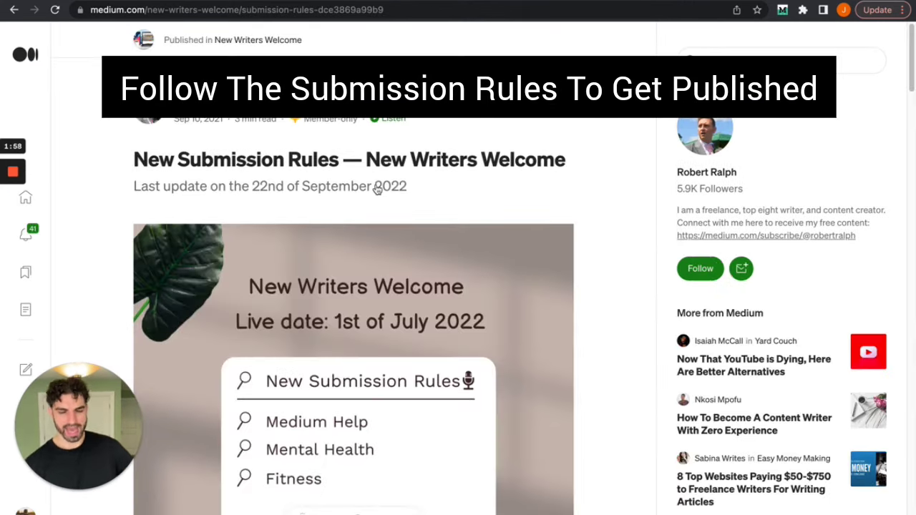
scroll(438, 267, "down", 10)
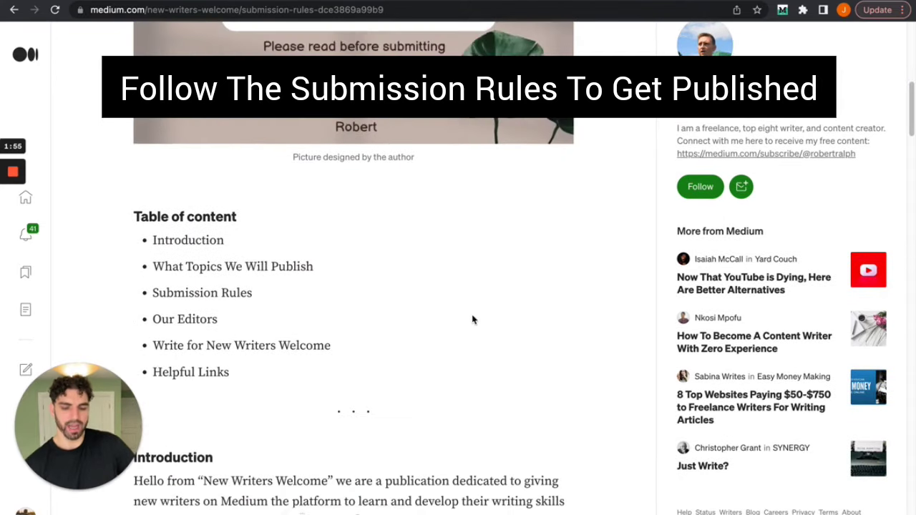
scroll(473, 320, "down", 2)
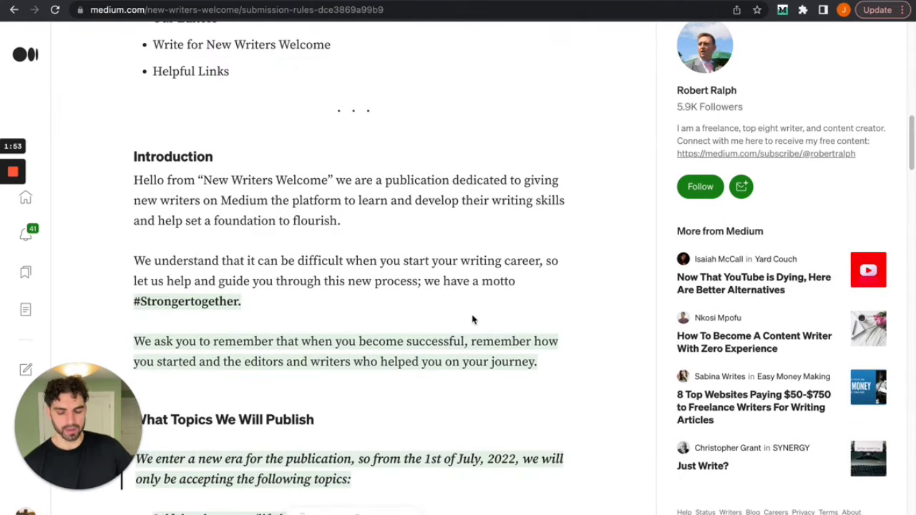
scroll(473, 320, "down", 1)
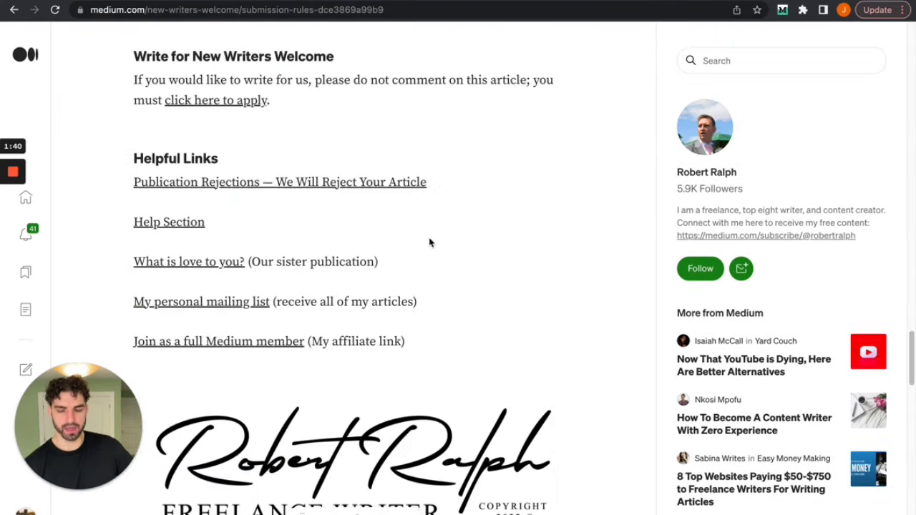
scroll(429, 241, "up", 2)
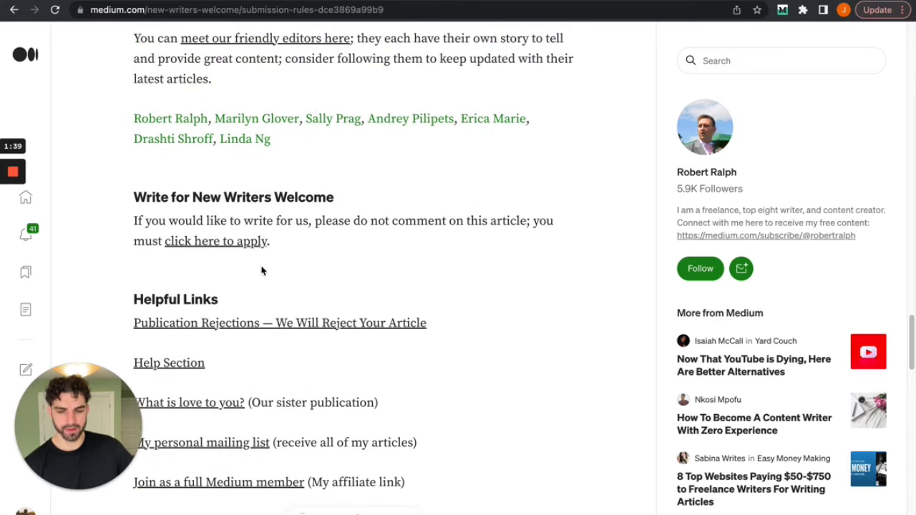
Open the publication's application article from the submission rules and go to its "How To Become A Writer" instructions and responses.
left_click(220, 246)
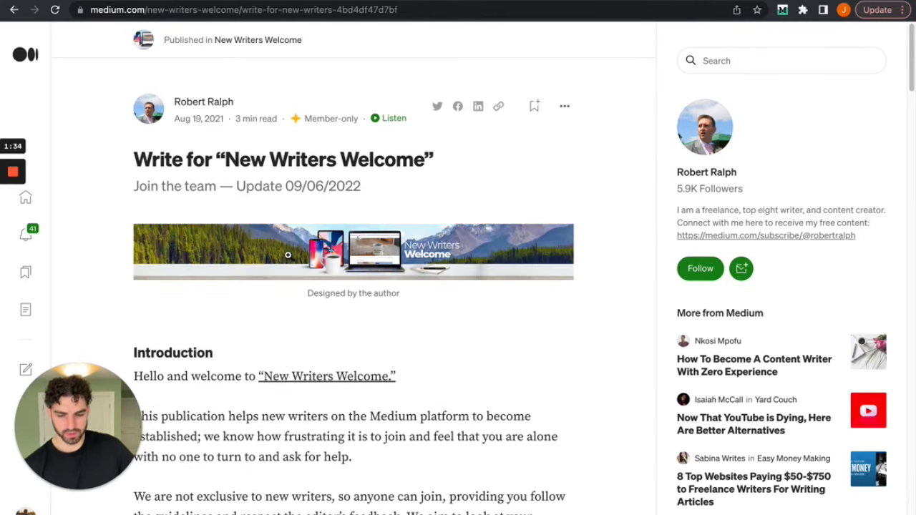
scroll(417, 299, "down", 4)
scroll(418, 300, "down", 10)
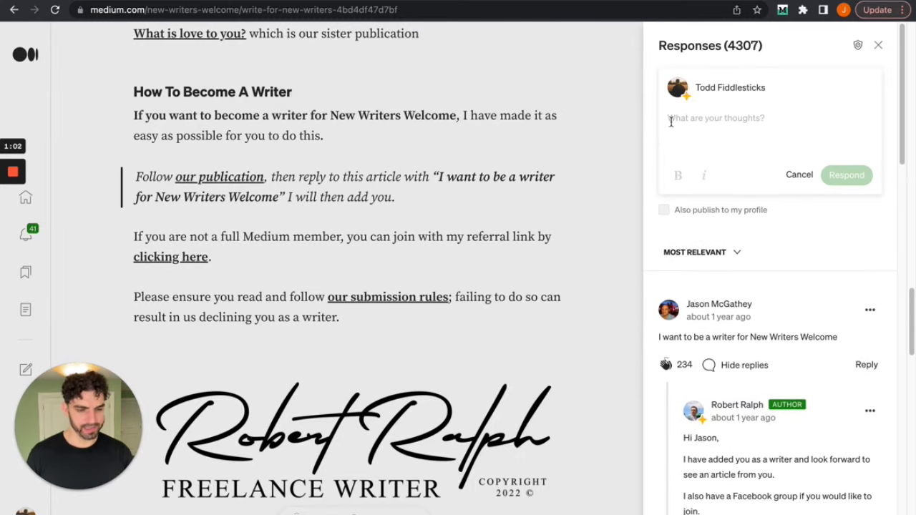
Post the response "I want to be a writer for New Writers Welcome! :)" to the application article.
left_click(728, 116)
type("I want ")
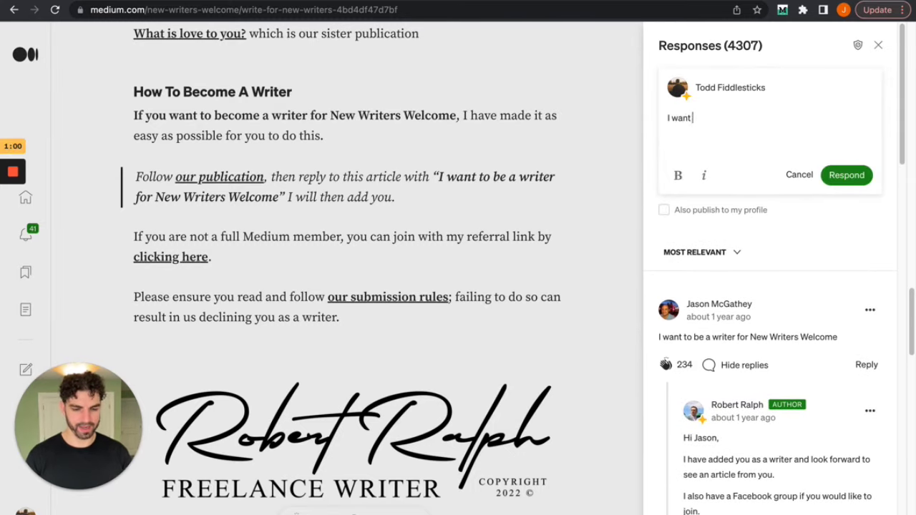
type("to be a writer for New WRiters Welc")
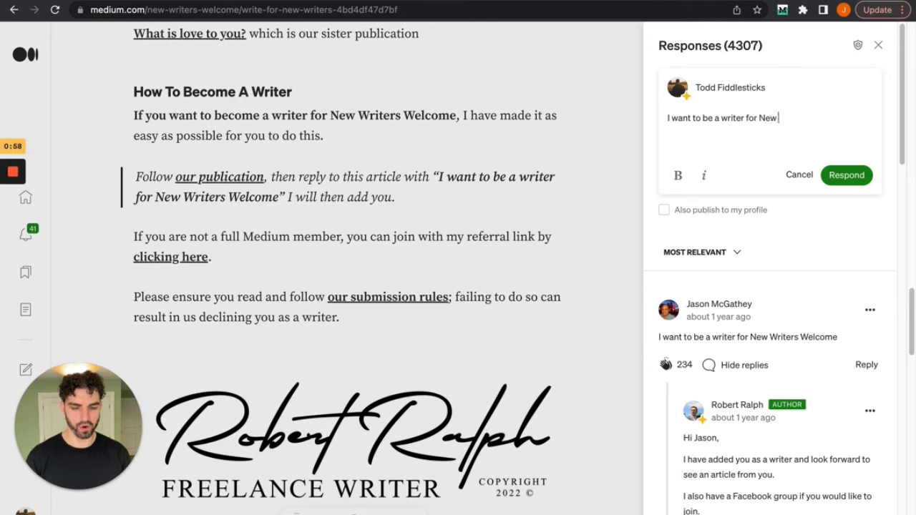
key("BackSpace")
key("BackSpace")
key("BackSpace")
key("BackSpace")
key("BackSpace")
key("BackSpace")
key("BackSpace")
key("BackSpace")
key("BackSpace")
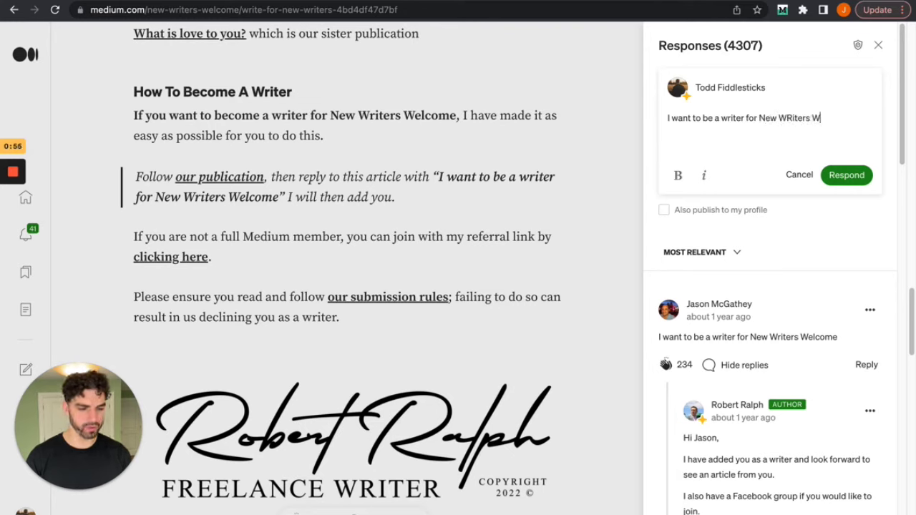
type("ters Welc")
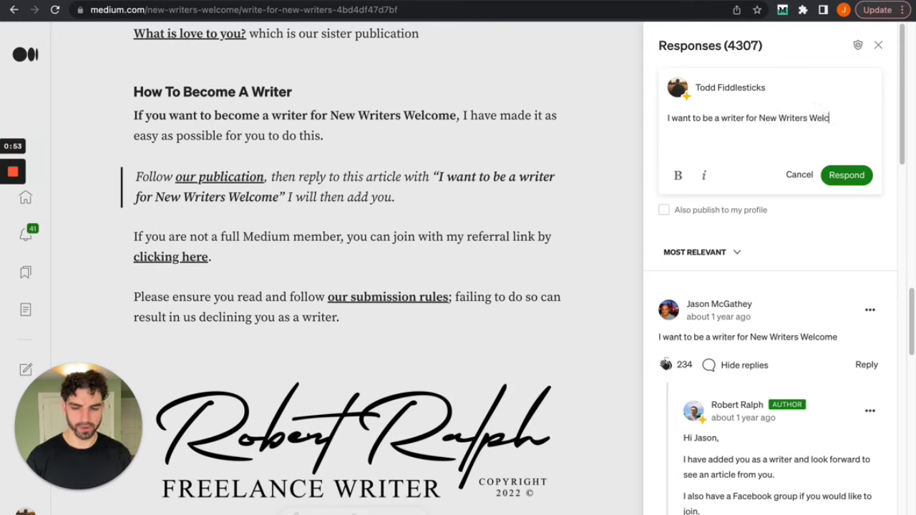
type("ome! :)")
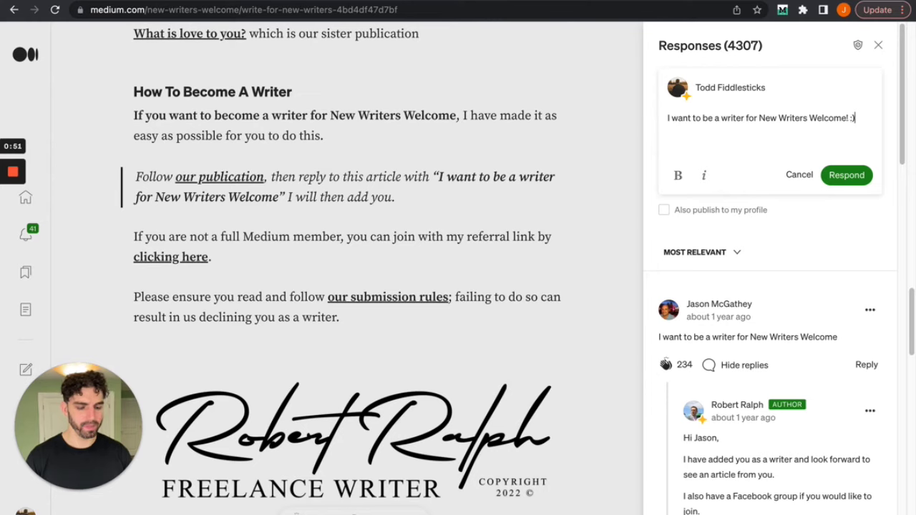
left_click(828, 177)
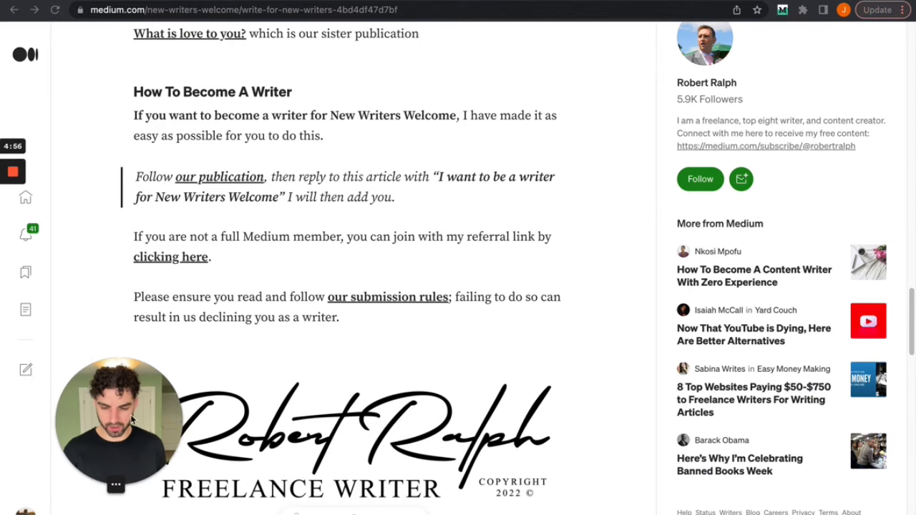
Start a new story with "..." as the title and "..." as the body text.
left_click(26, 371)
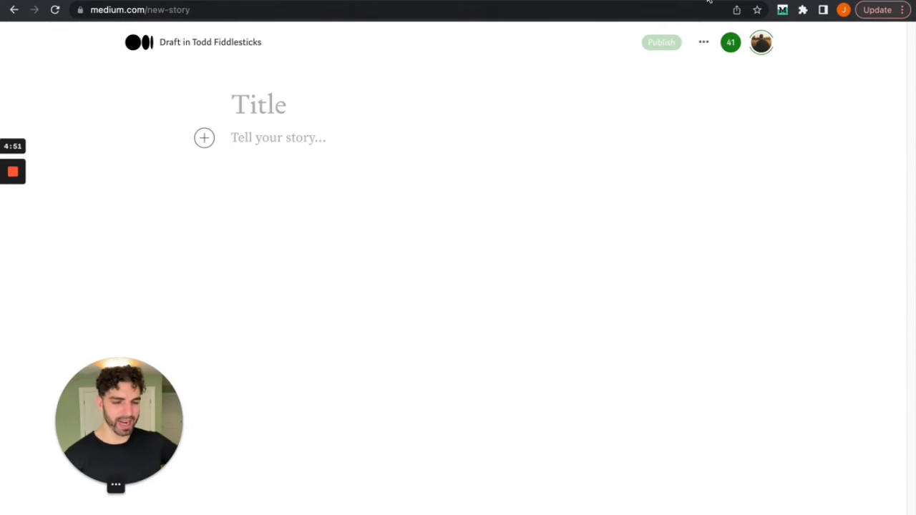
left_click(259, 93)
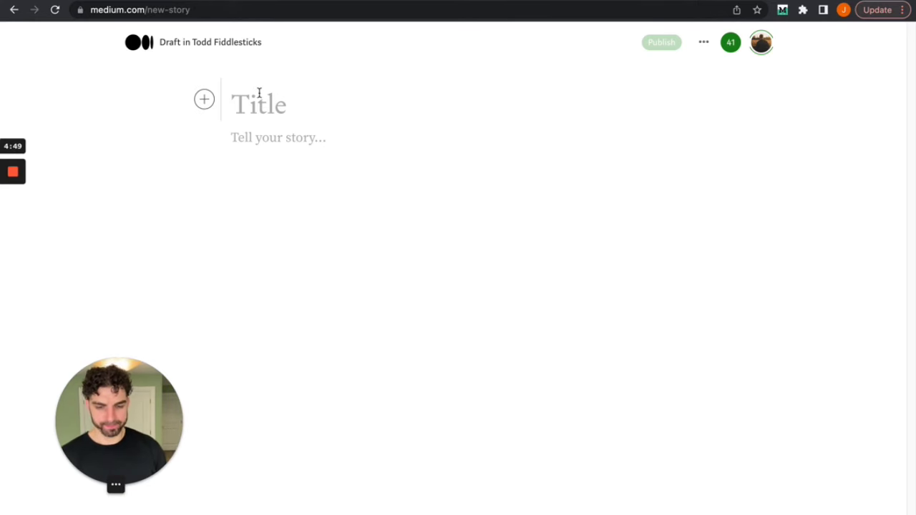
type("...")
key("Return")
type("...")
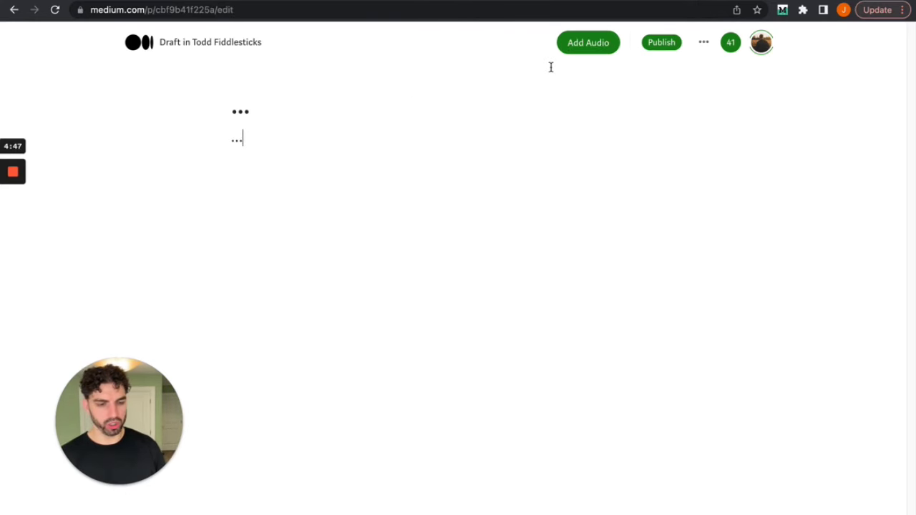
Add the draft to the New Writers Welcome publication and check its submission review without submitting it.
left_click(704, 45)
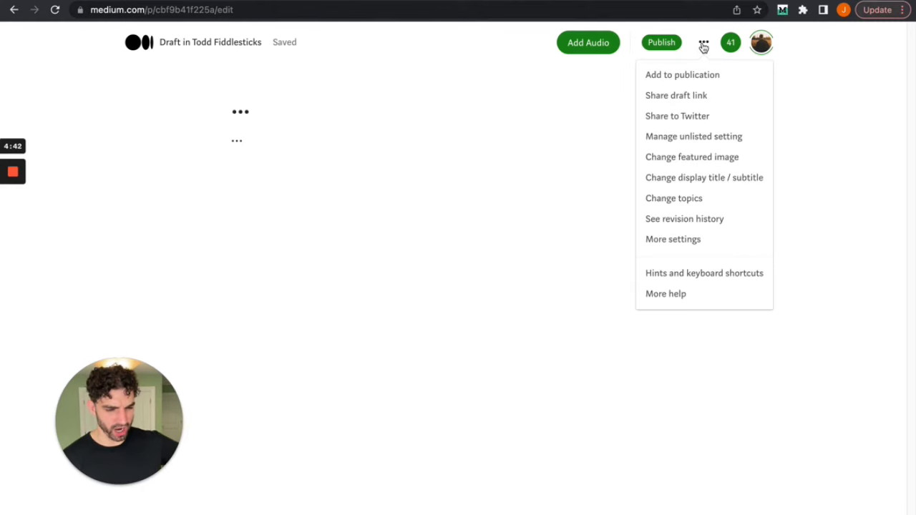
left_click(689, 84)
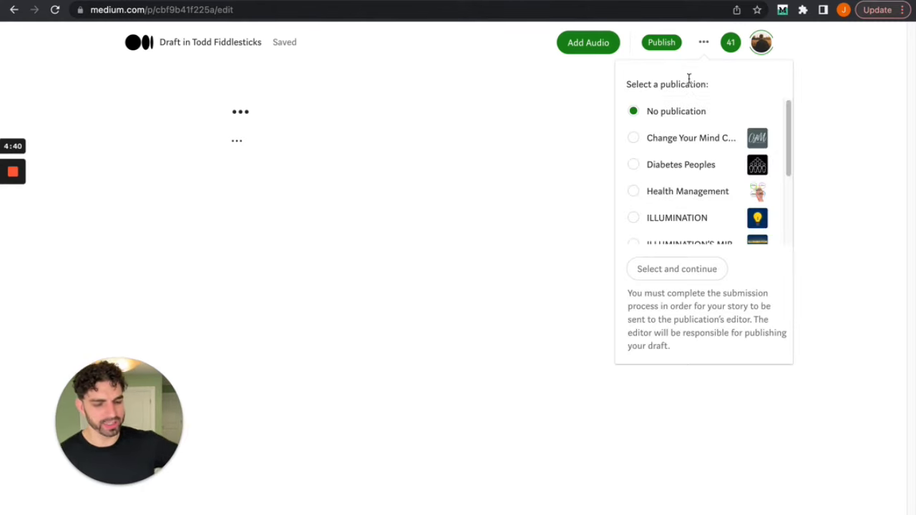
scroll(645, 190, "down", 2)
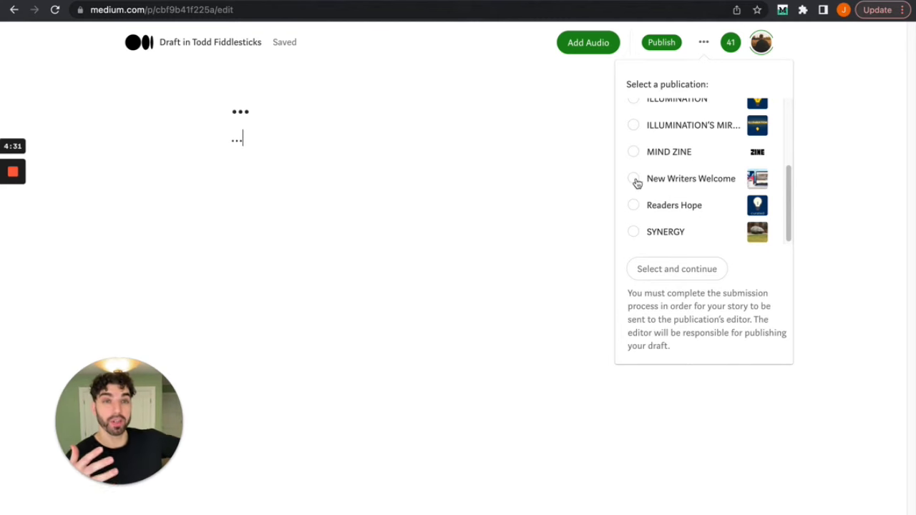
left_click(635, 181)
left_click(640, 278)
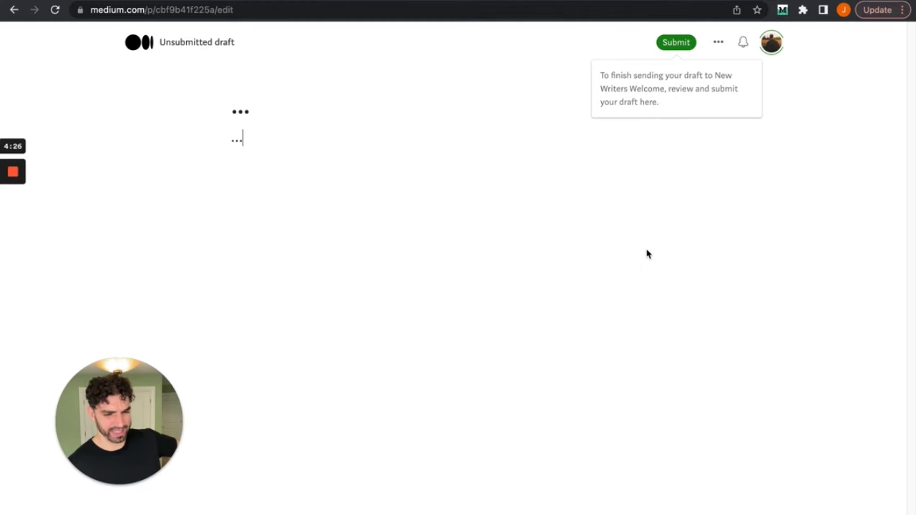
left_click(670, 45)
left_click(768, 41)
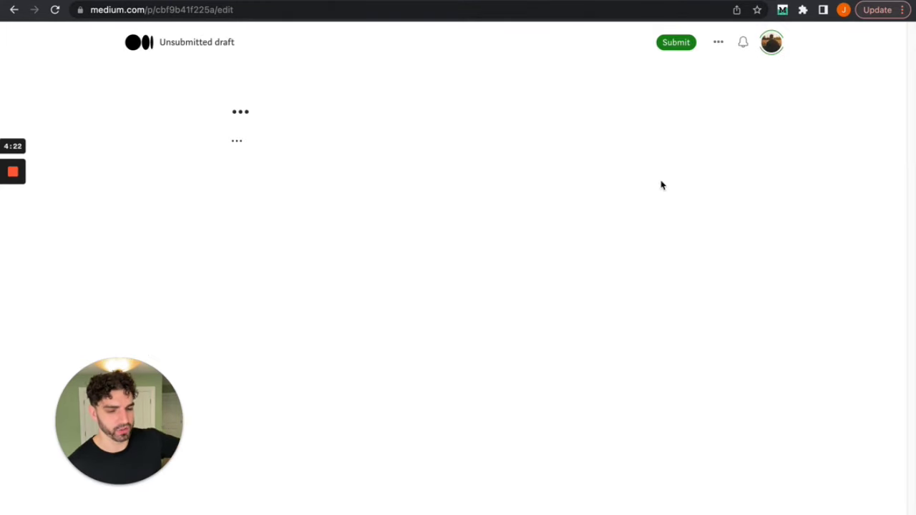
Leave the draft and open the New Writers Welcome page from the profile's "Today's My First Day On Medium" story to look it over.
left_click(138, 44)
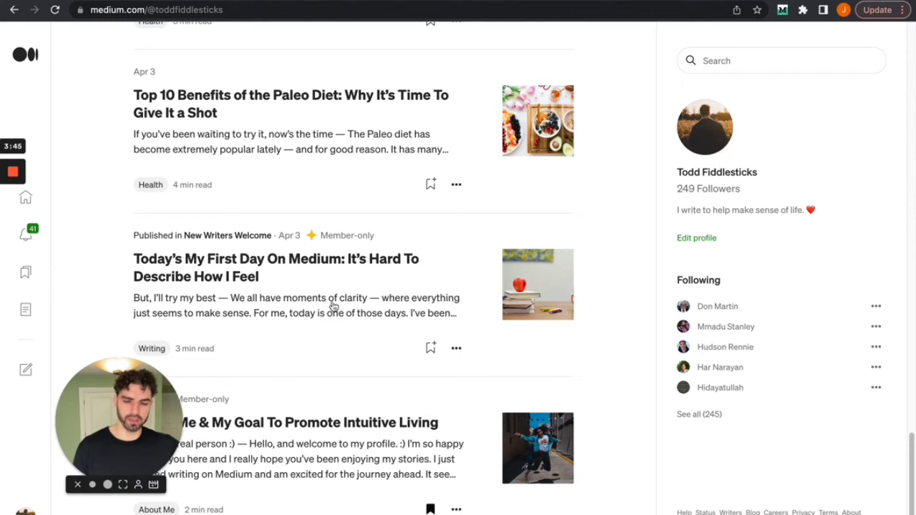
left_click(220, 236)
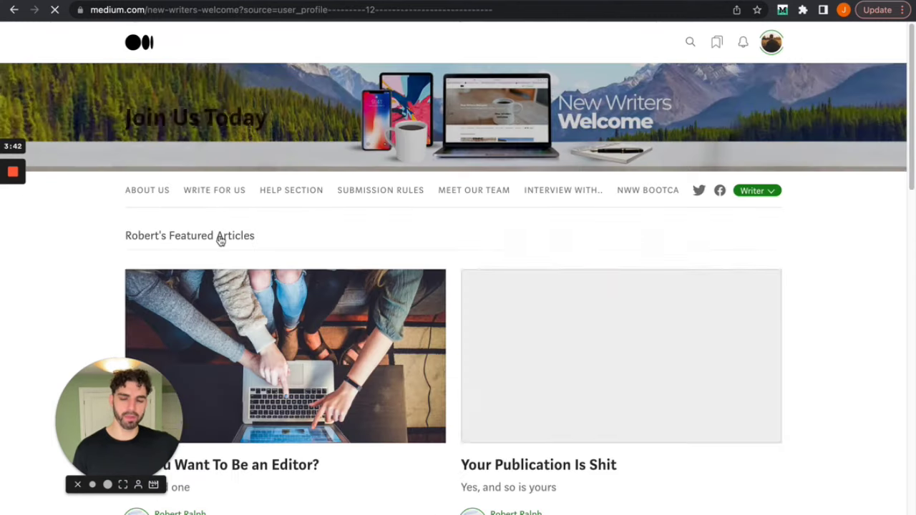
scroll(395, 308, "down", 4)
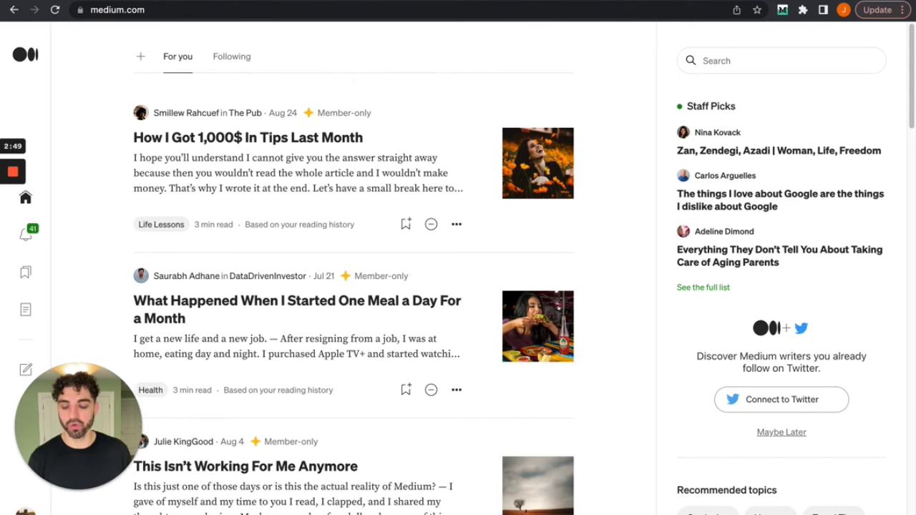
Go to the account's own profile and open its story "A Step-By-Step Guide To Gaining Your First 100 Followers".
left_click(25, 511)
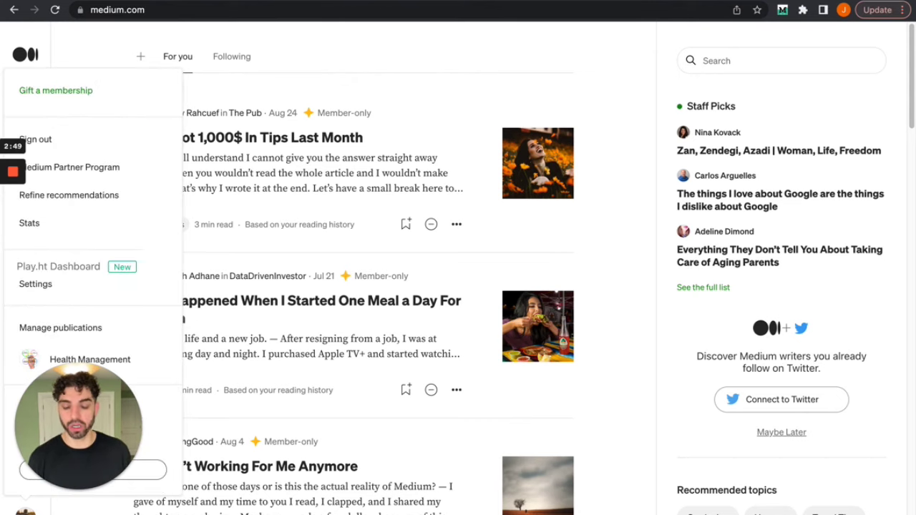
left_click(147, 476)
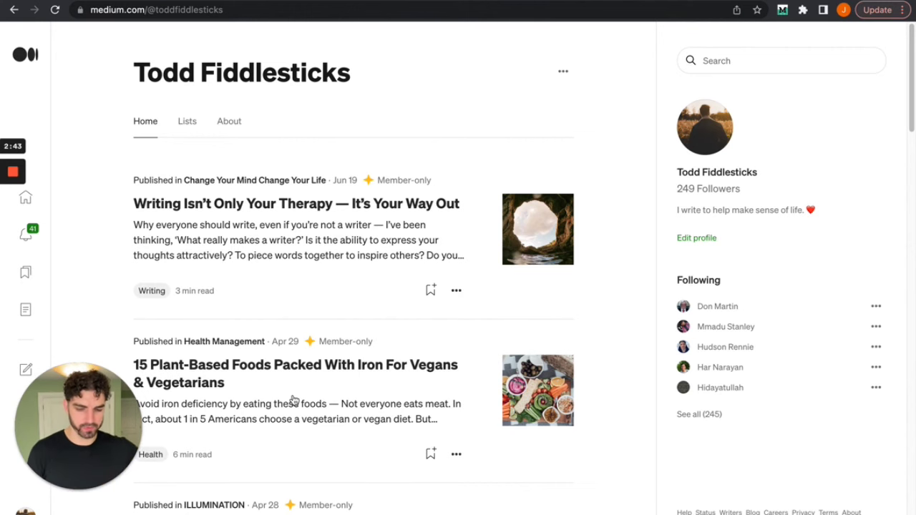
scroll(292, 400, "down", 3)
scroll(293, 400, "down", 8)
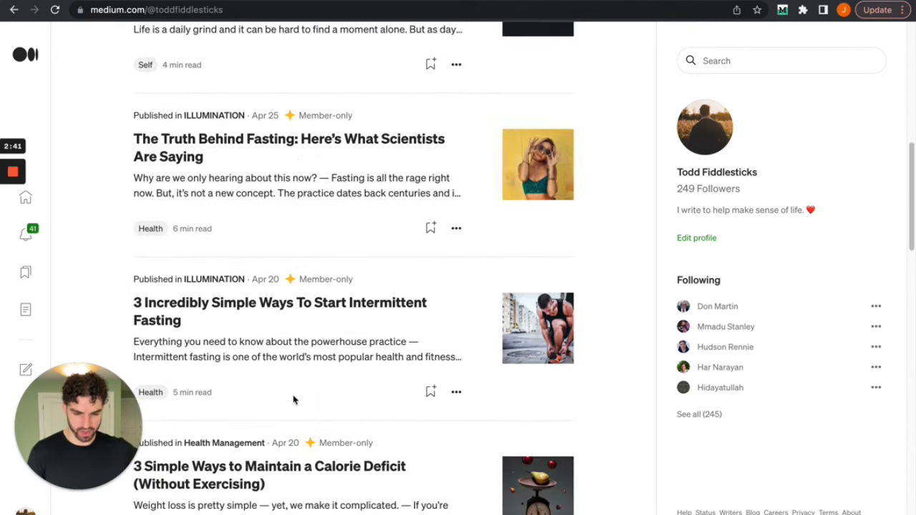
scroll(292, 400, "down", 3)
scroll(293, 394, "down", 1)
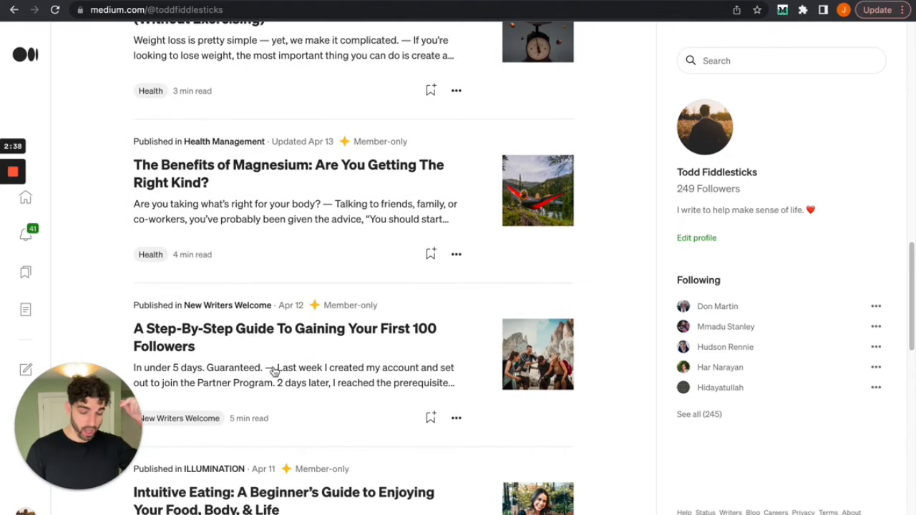
left_click(248, 334)
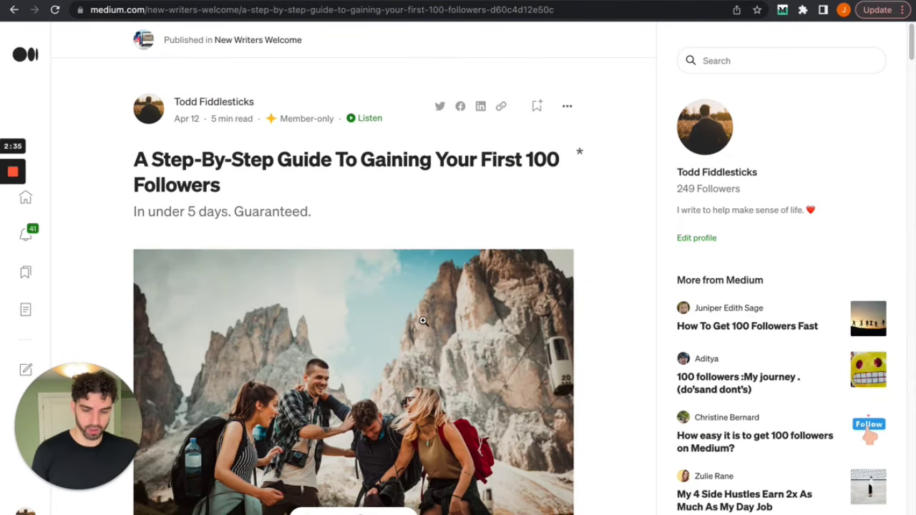
Read the guide's introduction and Steps #1 to #3 on completing the profile, publishing a story and applying to the publication.
scroll(423, 321, "down", 5)
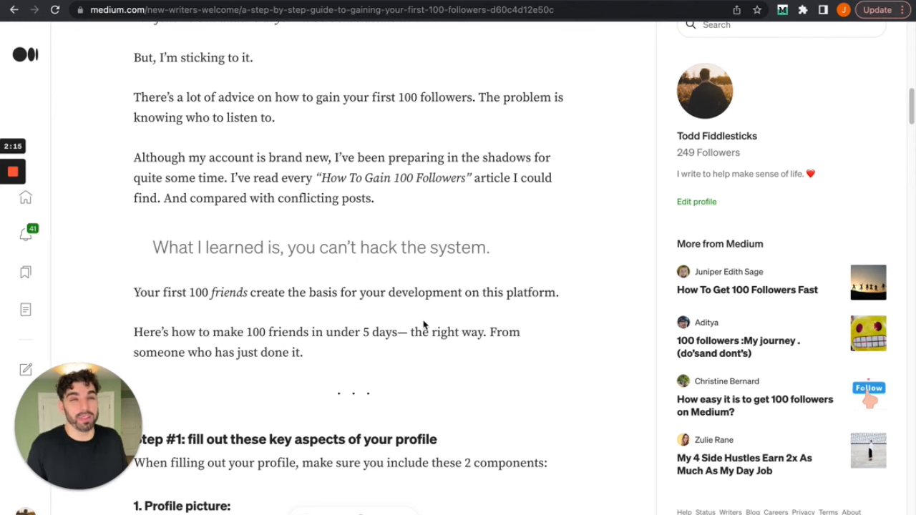
scroll(423, 325, "down", 3)
scroll(423, 325, "down", 9)
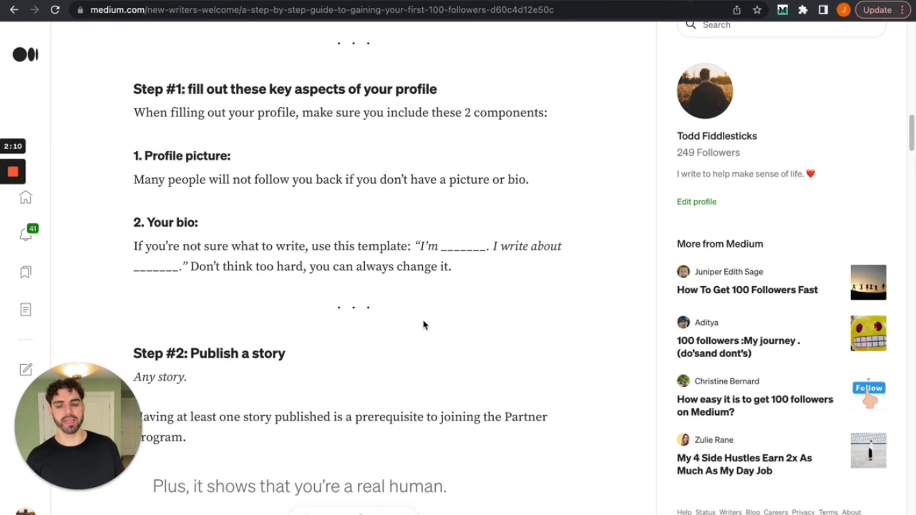
scroll(423, 325, "down", 2)
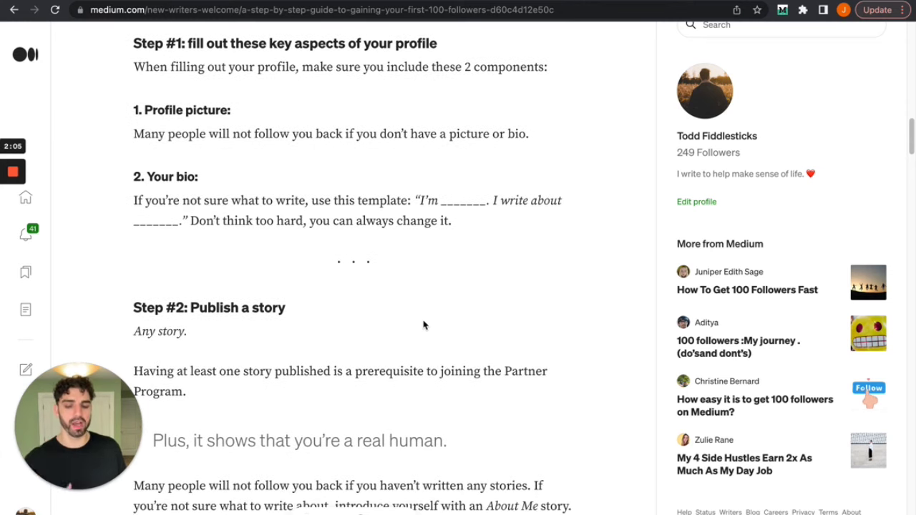
scroll(423, 325, "down", 16)
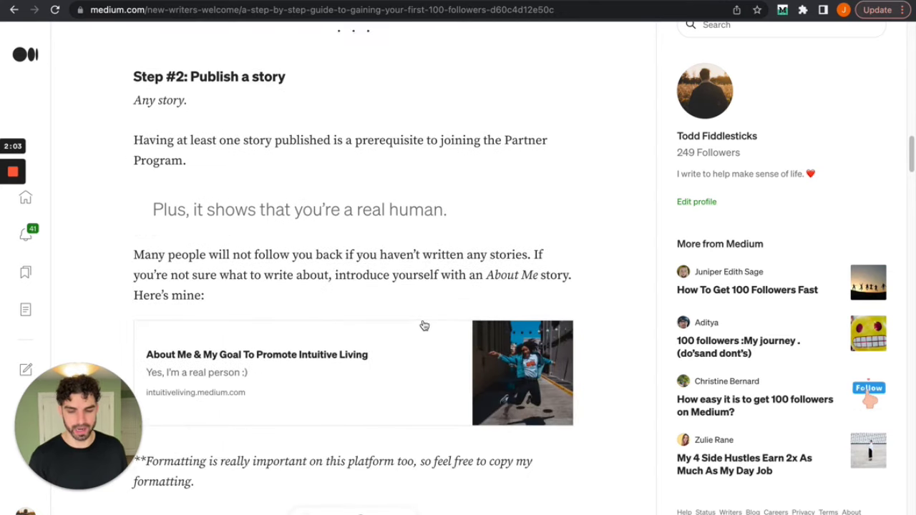
scroll(423, 325, "down", 10)
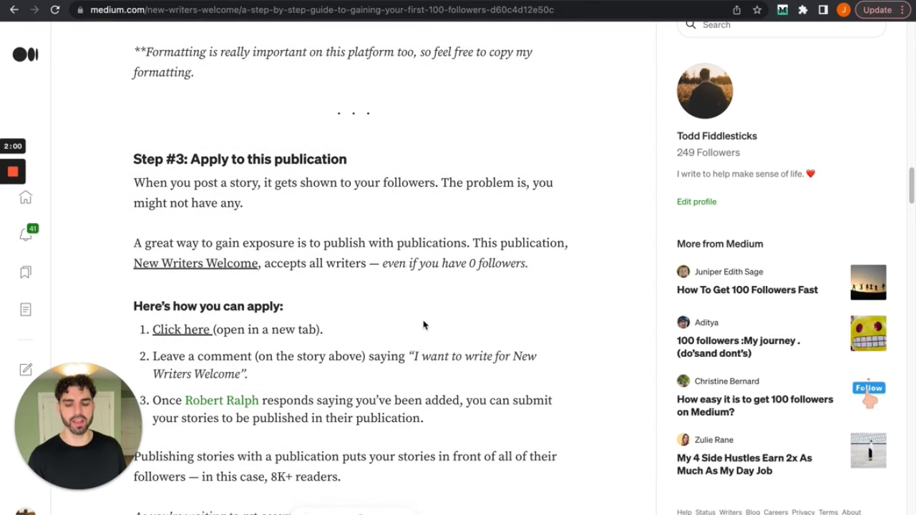
scroll(423, 321, "down", 8)
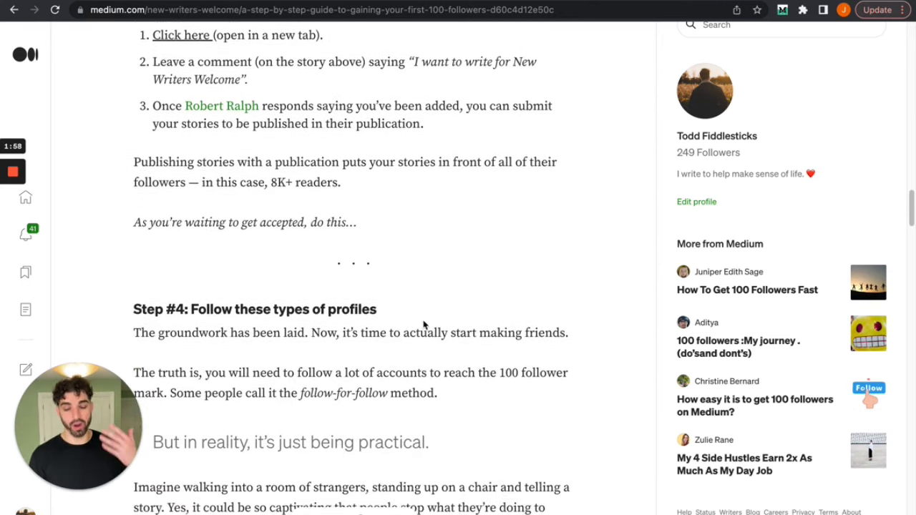
Read the guide's Step #4 on which types of profiles to follow, up to the start of Step #5.
scroll(423, 322, "down", 5)
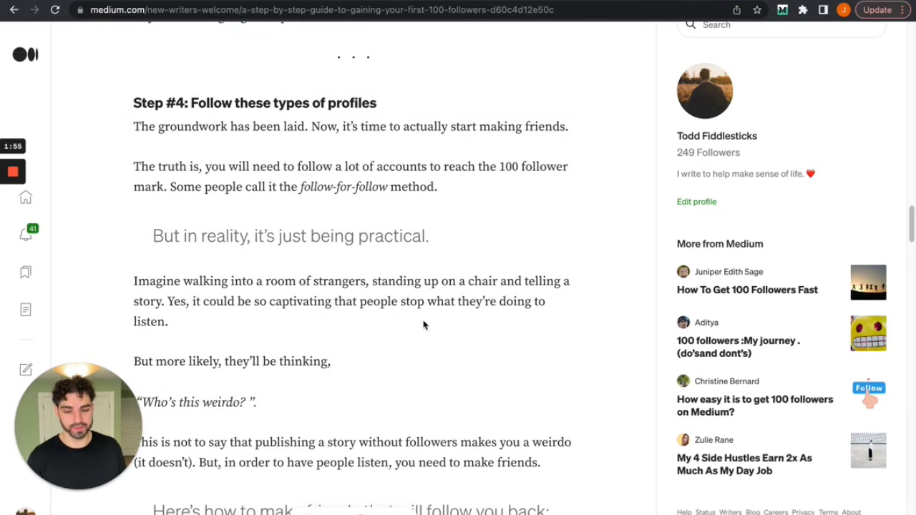
scroll(423, 325, "down", 2)
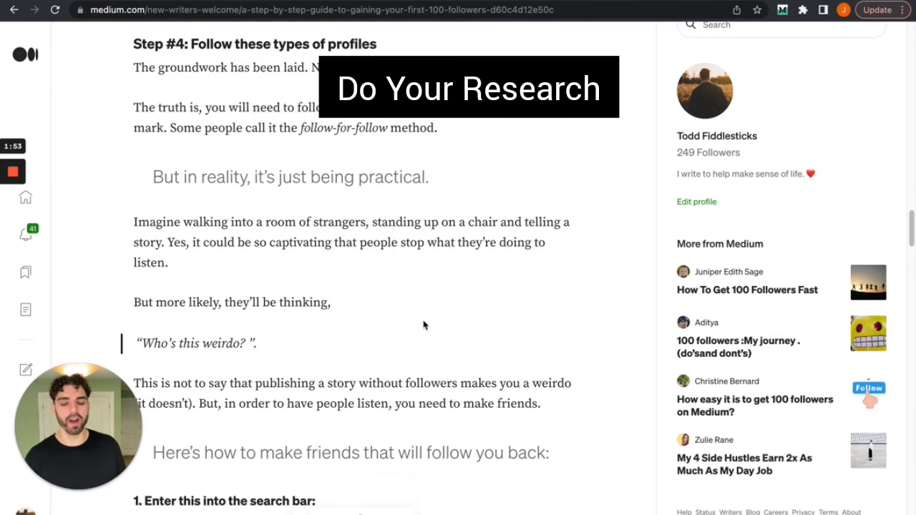
scroll(423, 325, "down", 10)
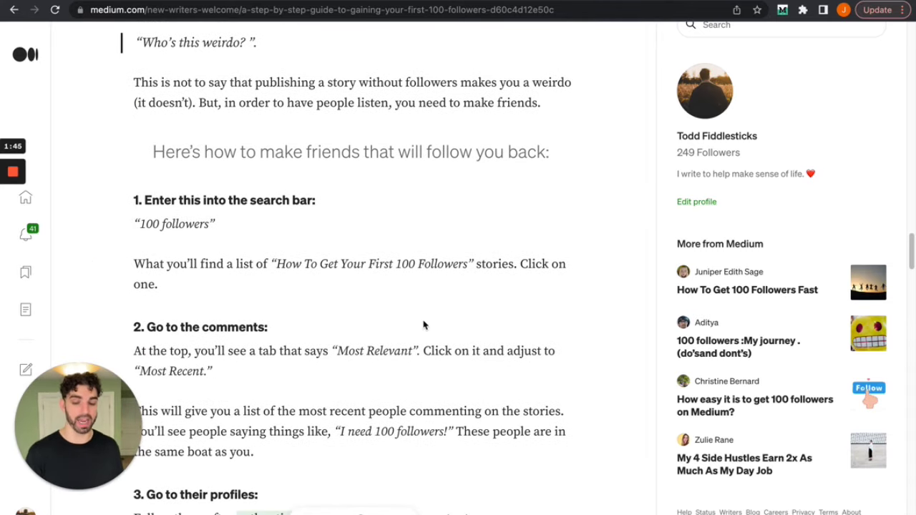
scroll(422, 322, "down", 3)
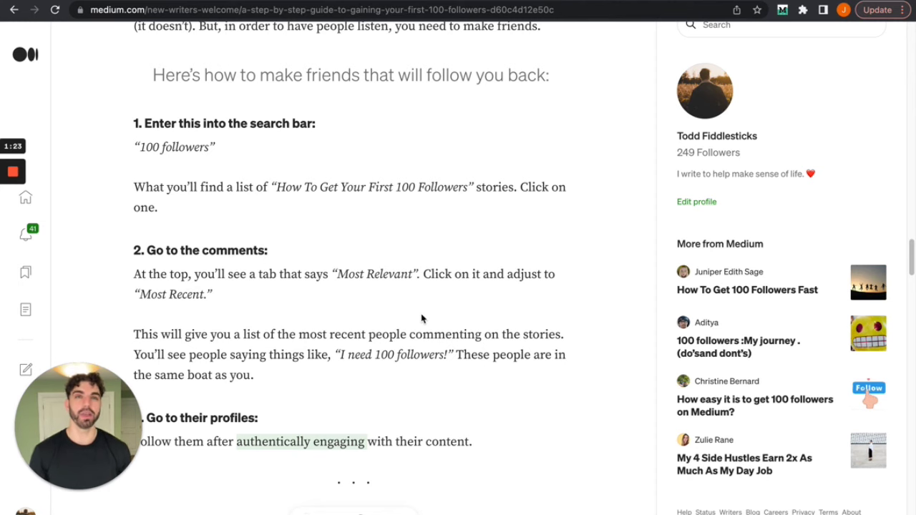
scroll(421, 318, "down", 2)
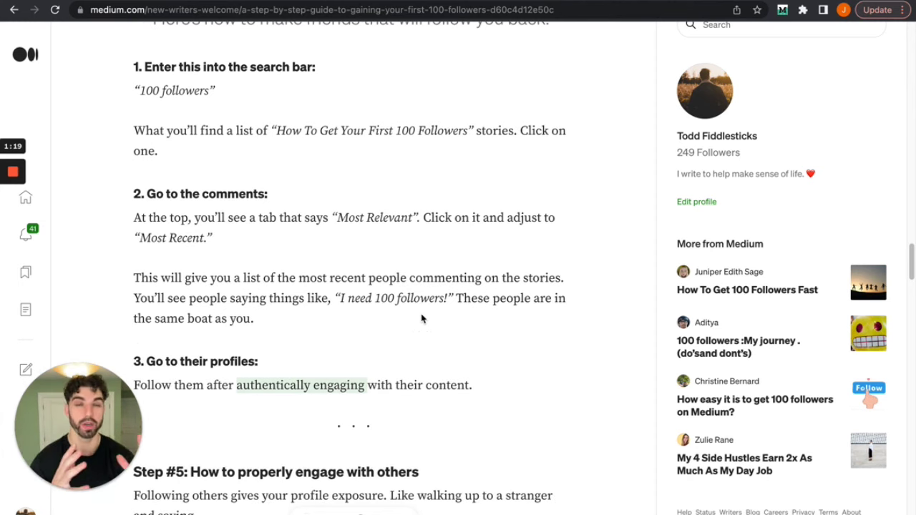
scroll(422, 318, "down", 3)
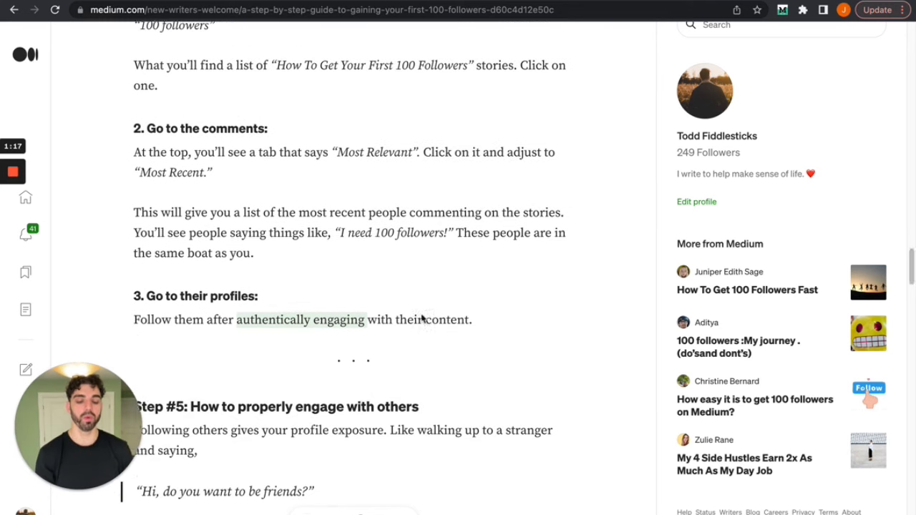